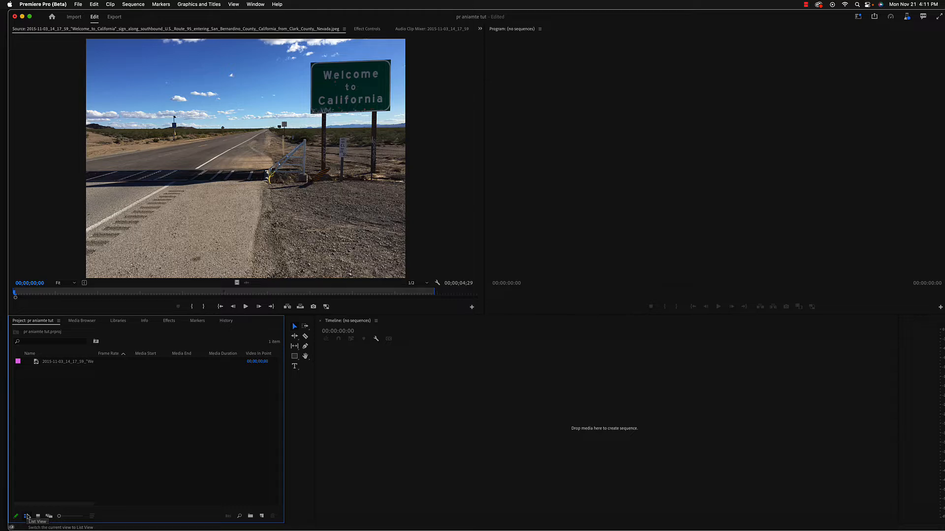
- Create a new sequence from the Digital SLR preset DSLR 1080p24, keeping the name Sequence 01
{"action": "left_click_drag", "start_coordinate": [29, 504], "coordinate": [123, 506]}
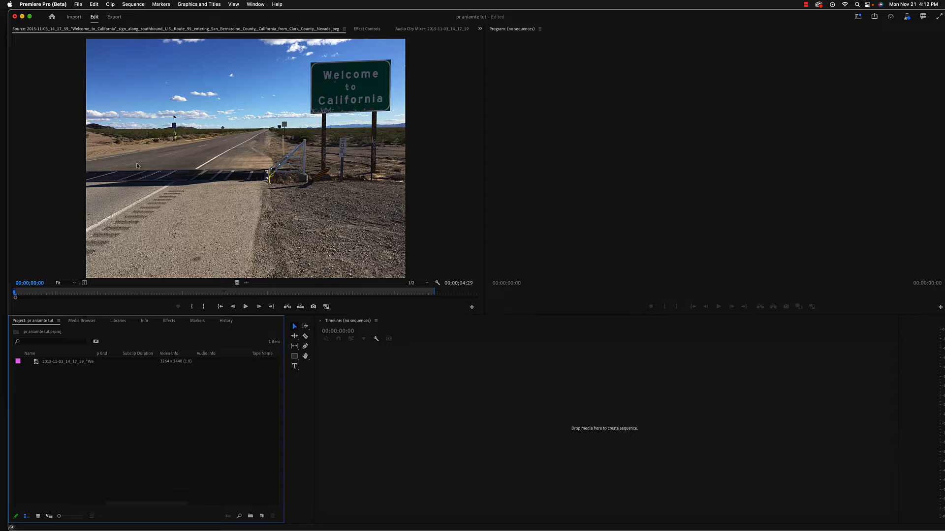
{"action": "left_click", "coordinate": [78, 4]}
{"action": "mouse_move", "coordinate": [81, 17]}
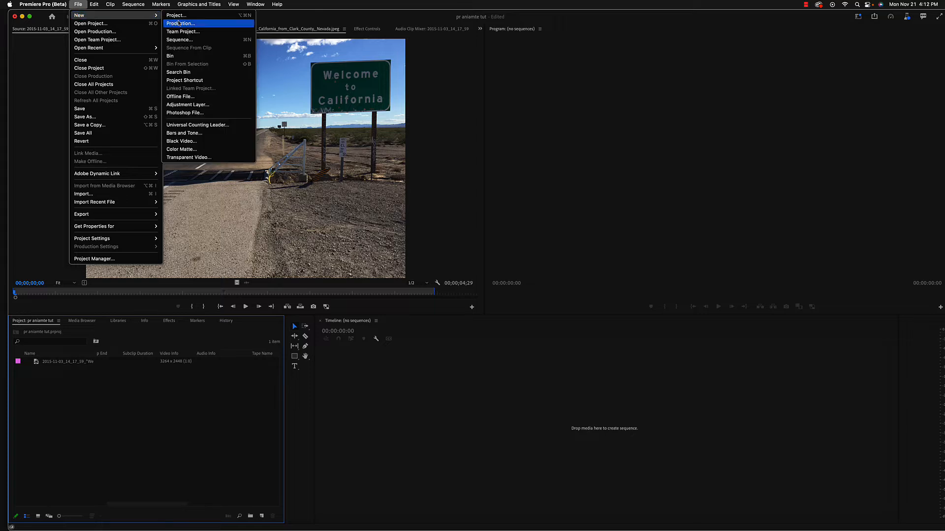
{"action": "left_click", "coordinate": [186, 39]}
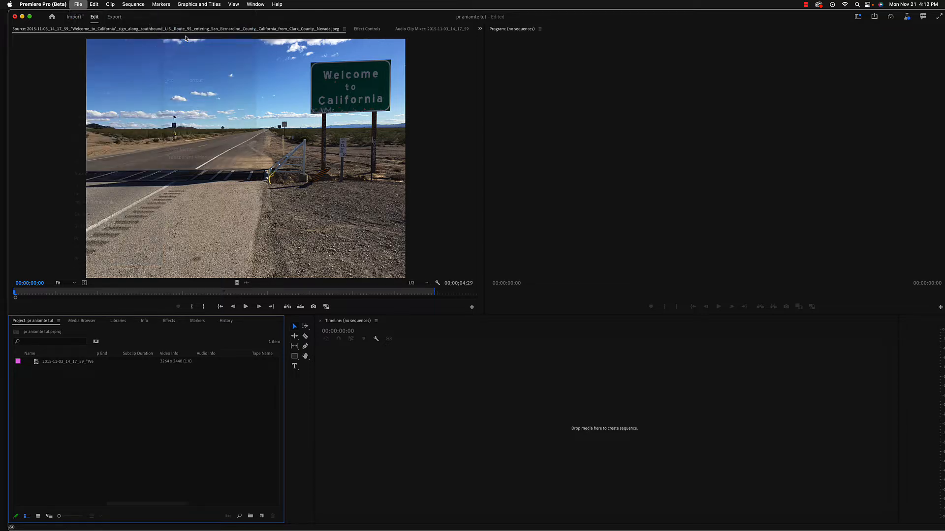
{"action": "left_click_drag", "start_coordinate": [441, 132], "coordinate": [264, 138]}
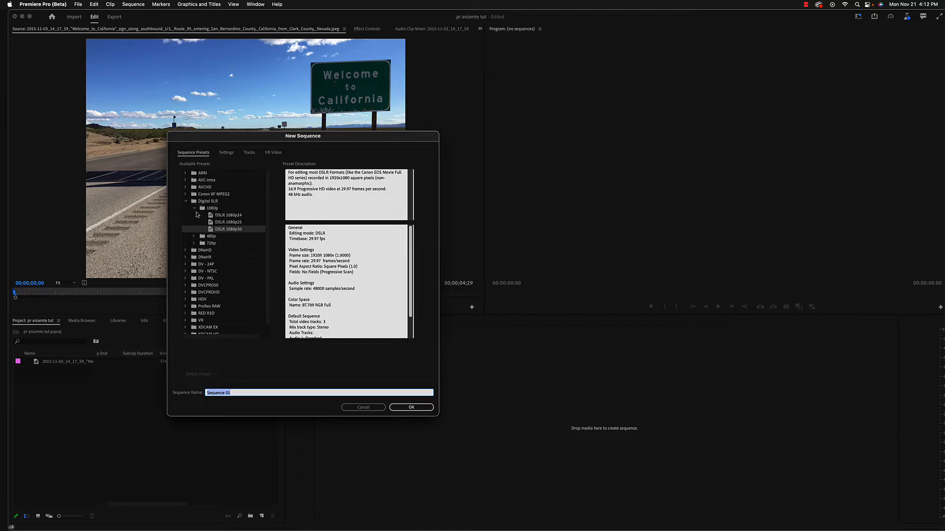
{"action": "left_click", "coordinate": [239, 217]}
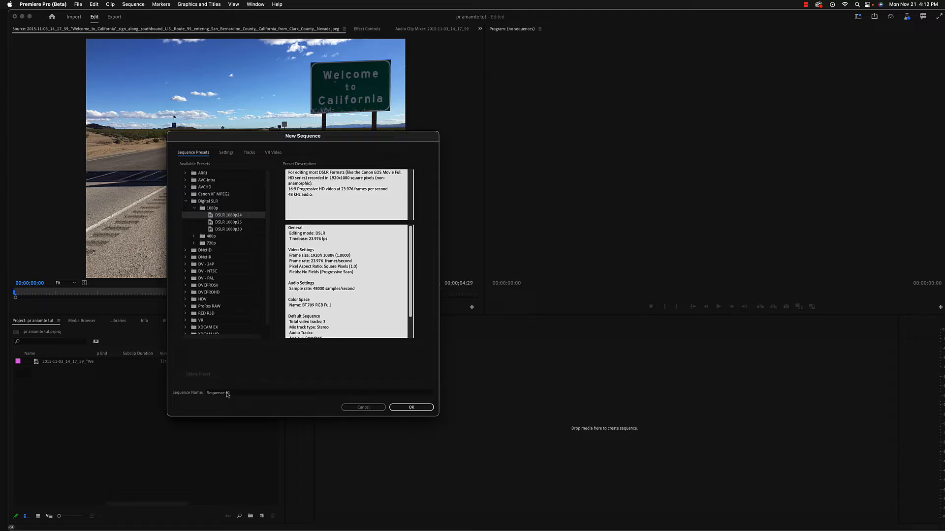
{"action": "left_click", "coordinate": [410, 408]}
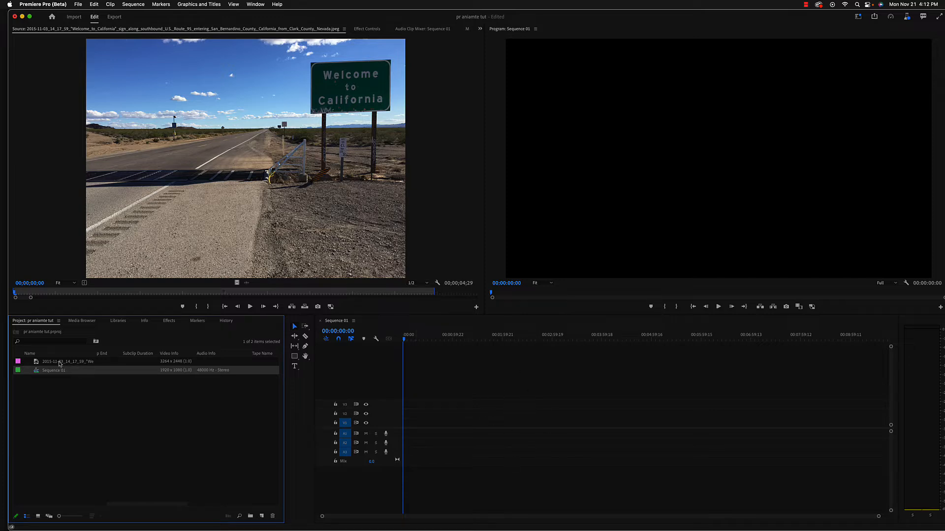
- Place the Welcome to California photo at the start of video track V1 in Sequence 01
{"action": "left_click_drag", "start_coordinate": [61, 364], "coordinate": [473, 423]}
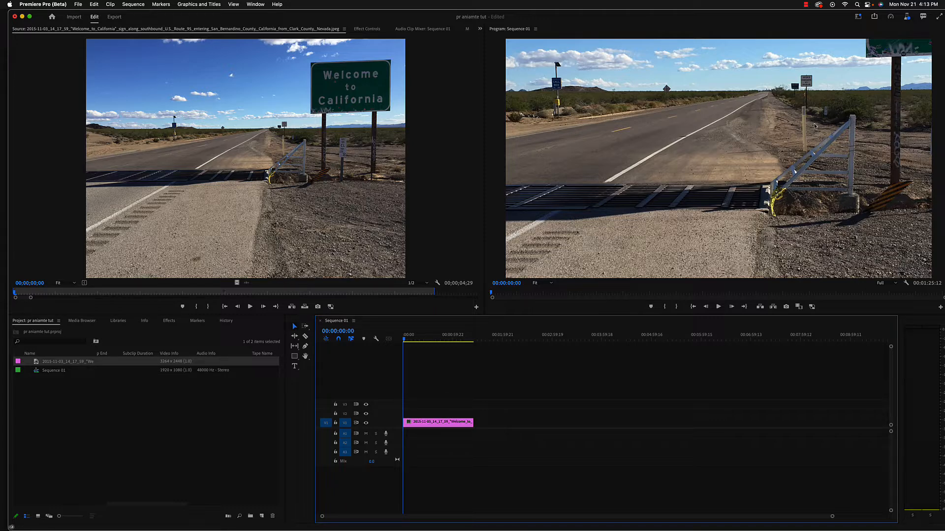
{"action": "left_click_drag", "start_coordinate": [664, 19], "coordinate": [656, 17]}
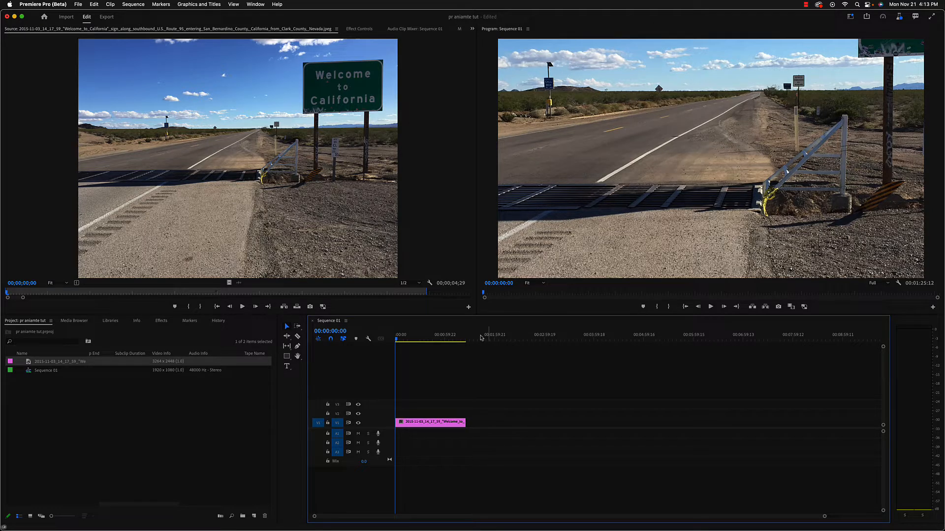
- Try Scale to Frame Size and Set to Frame Size on the photo clip, and undo the frame-size fit
{"action": "right_click", "coordinate": [426, 424]}
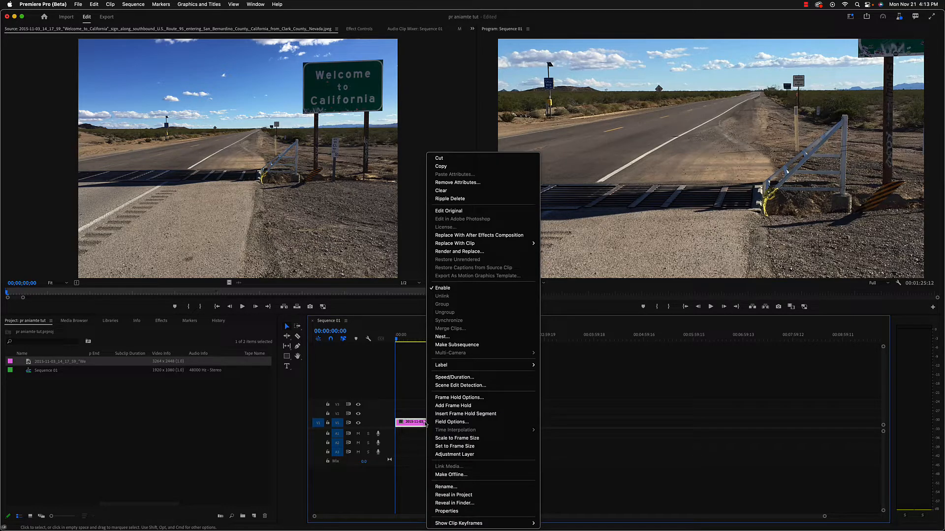
{"action": "left_click", "coordinate": [458, 438]}
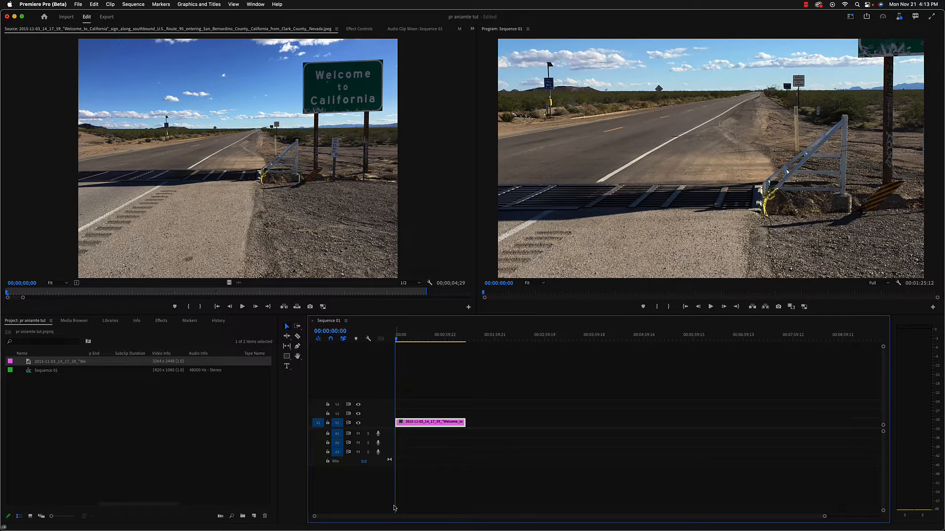
{"action": "right_click", "coordinate": [426, 424]}
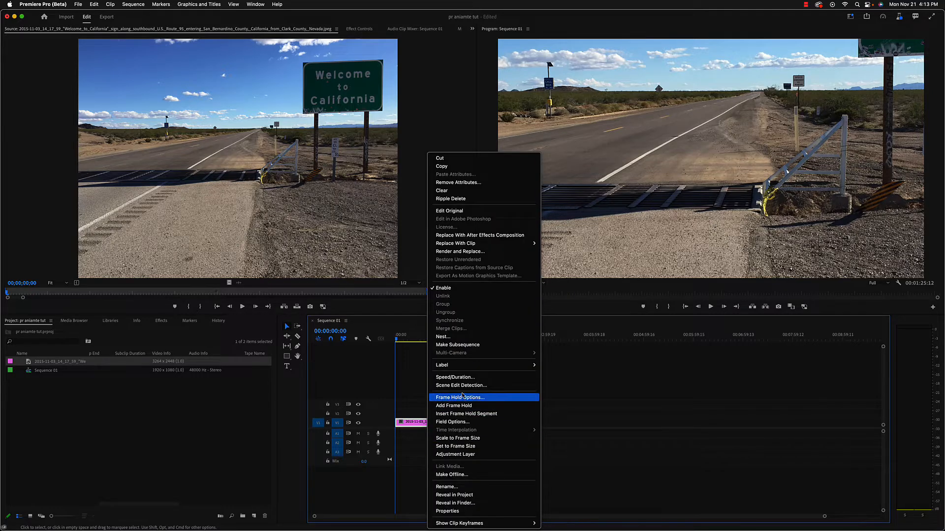
{"action": "left_click", "coordinate": [466, 447]}
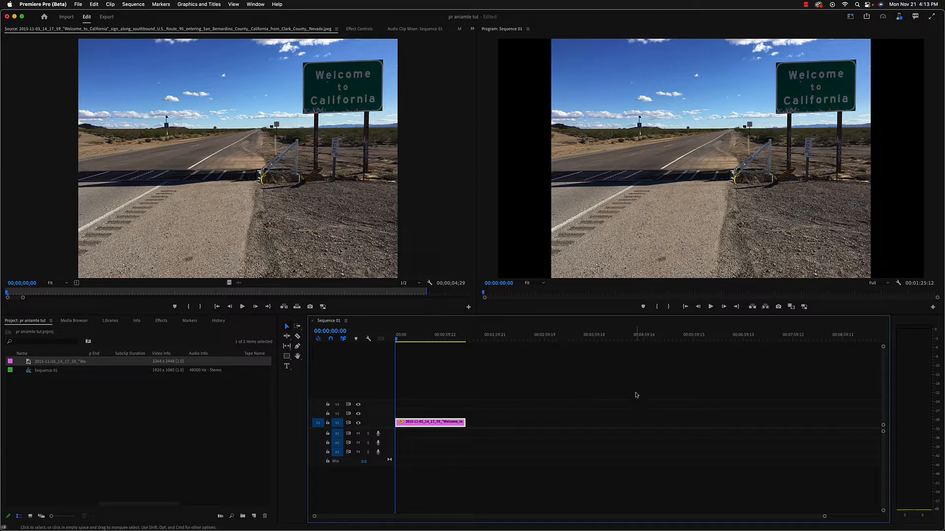
{"action": "key", "text": "super+z"}
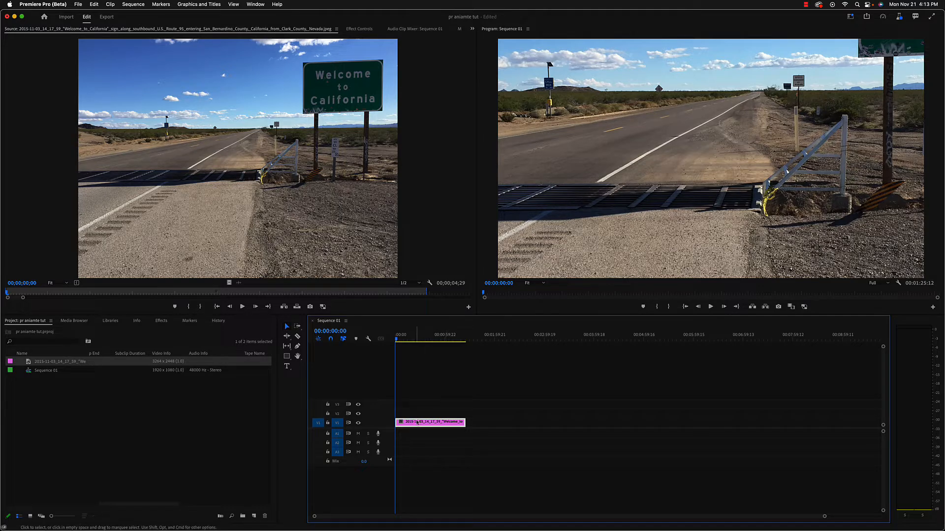
- Show the photo clip's effect controls and look at its Motion properties, including the Anti-flicker Filter setting
{"action": "double_click", "coordinate": [433, 421]}
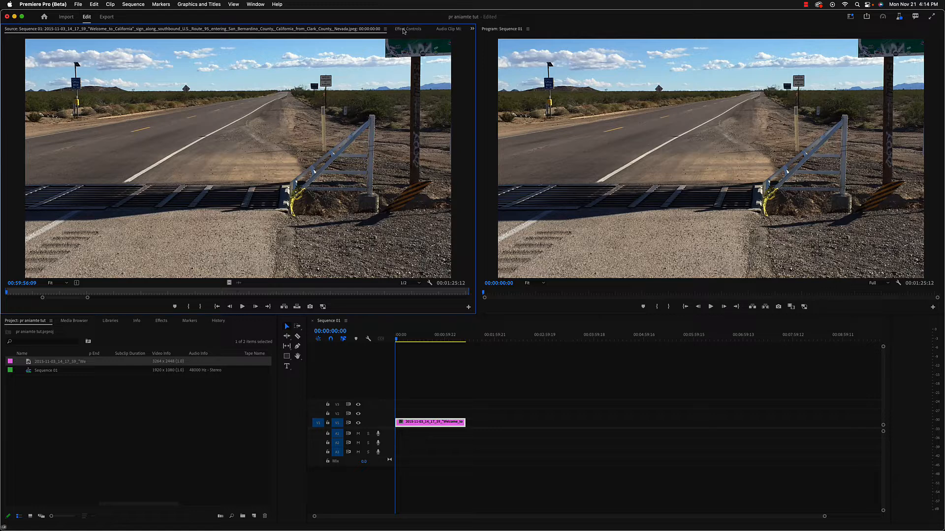
{"action": "left_click", "coordinate": [405, 30]}
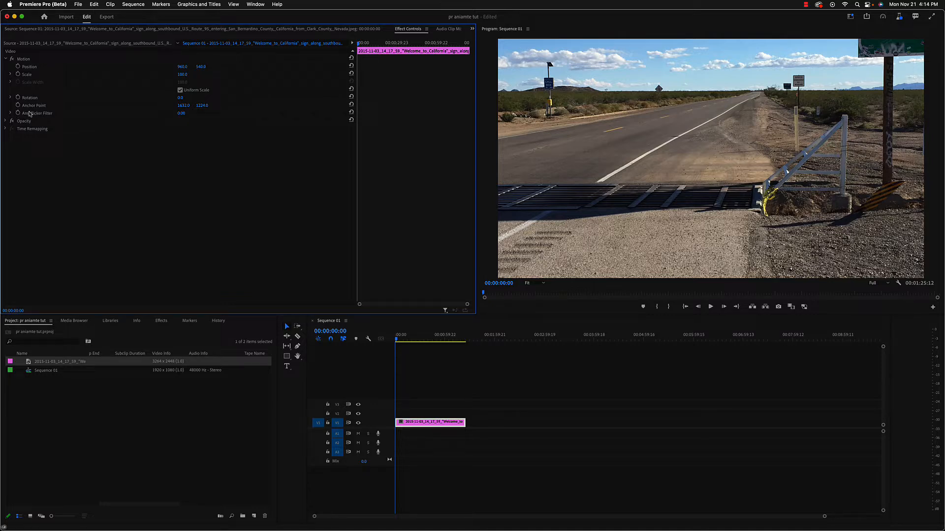
{"action": "left_click", "coordinate": [11, 114]}
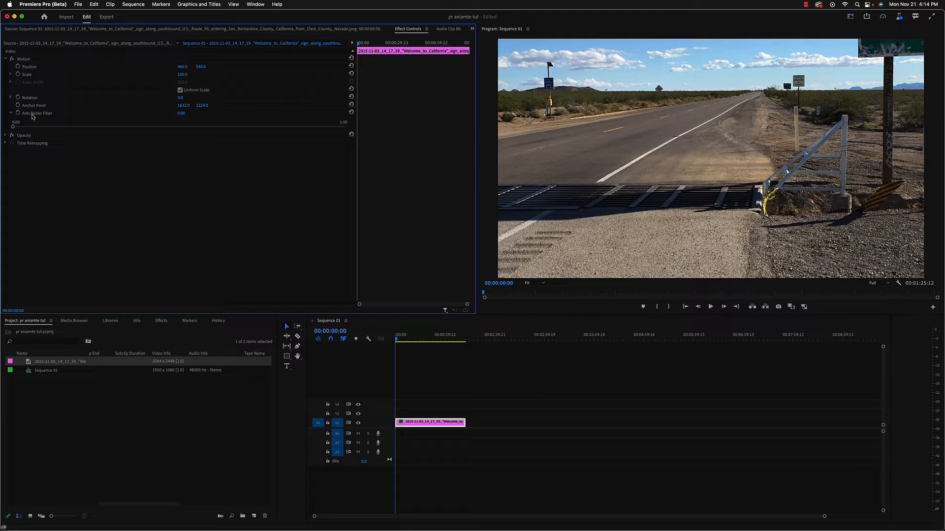
{"action": "left_click", "coordinate": [11, 113]}
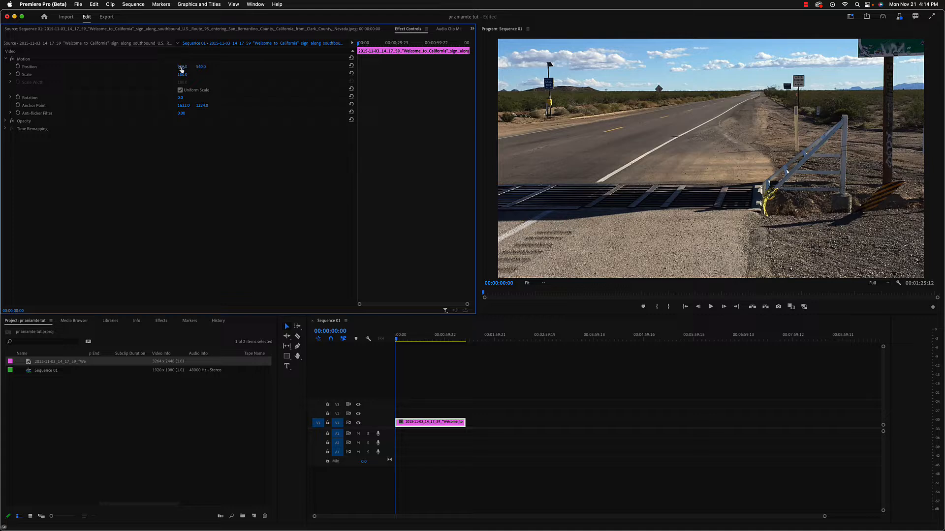
- Try shifting the photo's horizontal and vertical Position, and reset Position to its default
{"action": "left_click_drag", "start_coordinate": [182, 66], "coordinate": [397, 66]}
{"action": "left_click_drag", "start_coordinate": [182, 66], "coordinate": [409, 66]}
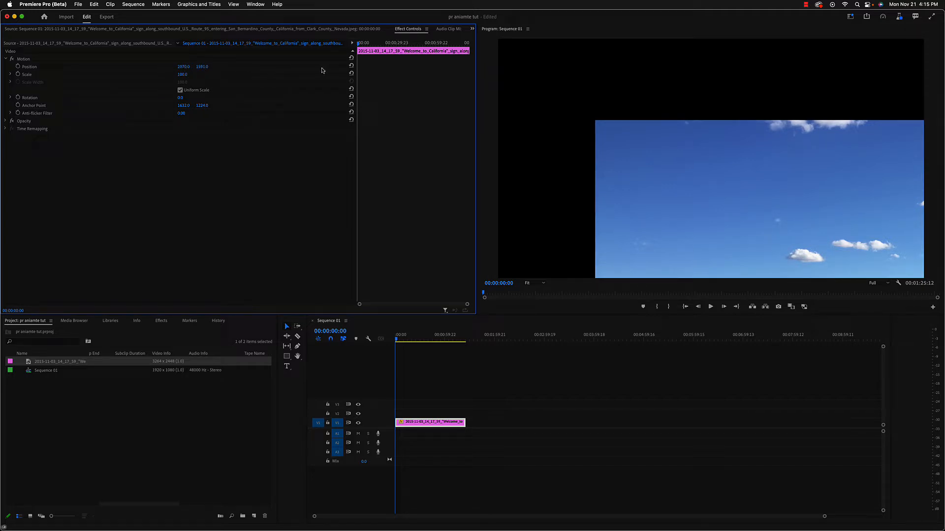
{"action": "left_click", "coordinate": [352, 67]}
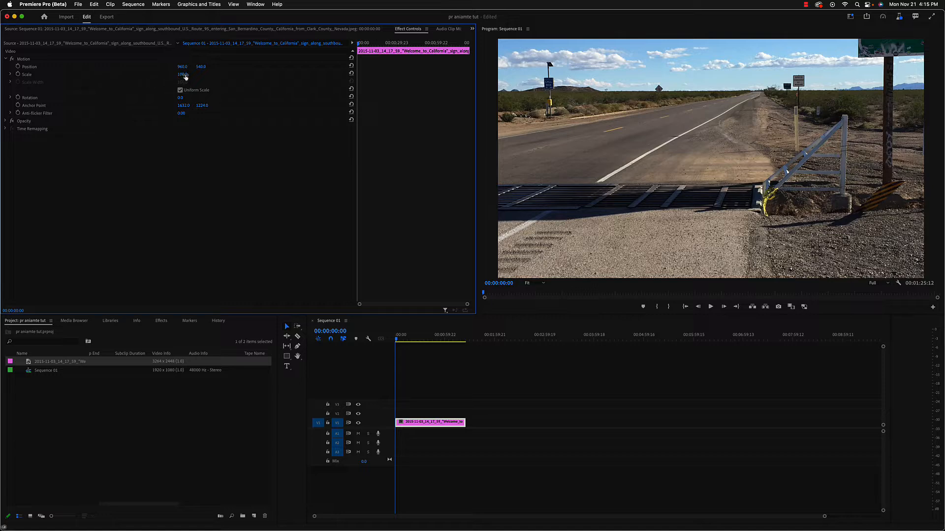
- Scale the photo down to 59 and set its Position to 945, 731
{"action": "left_click_drag", "start_coordinate": [183, 75], "coordinate": [298, 67]}
{"action": "mouse_move", "coordinate": [183, 67]}
{"action": "left_mouse_down"}
{"action": "mouse_move", "coordinate": [169, 67]}
{"action": "mouse_move", "coordinate": [185, 67]}
{"action": "left_mouse_up"}
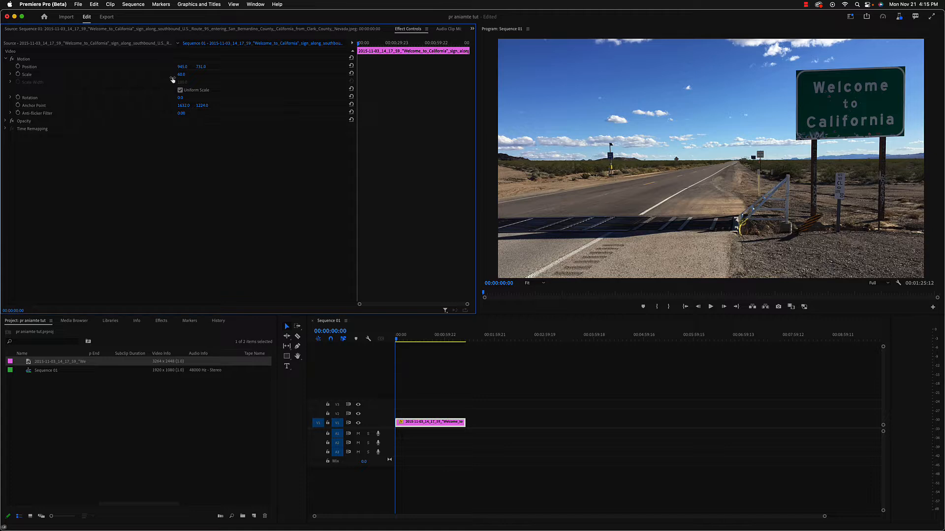
{"action": "mouse_move", "coordinate": [181, 74]}
{"action": "left_mouse_down"}
{"action": "mouse_move", "coordinate": [152, 74]}
{"action": "mouse_move", "coordinate": [188, 75]}
{"action": "left_mouse_up"}
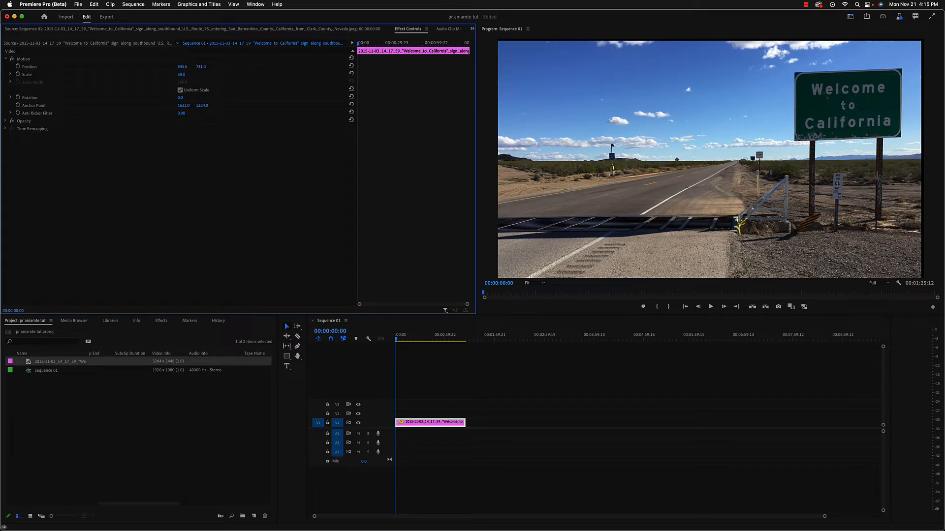
{"action": "left_click", "coordinate": [181, 75]}
- Try offsetting the anchor point toward the photo's upper right, rotating the photo around it and scaling it down to 11
{"action": "left_click_drag", "start_coordinate": [180, 98], "coordinate": [357, 97]}
{"action": "left_click_drag", "start_coordinate": [184, 107], "coordinate": [265, 107]}
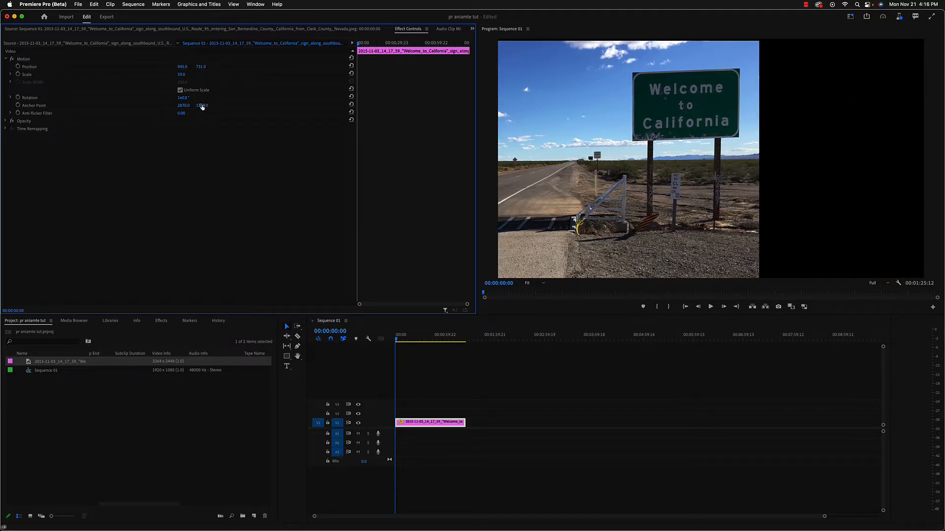
{"action": "mouse_move", "coordinate": [200, 106]}
{"action": "left_mouse_down"}
{"action": "mouse_move", "coordinate": [147, 105]}
{"action": "mouse_move", "coordinate": [198, 105]}
{"action": "left_mouse_up"}
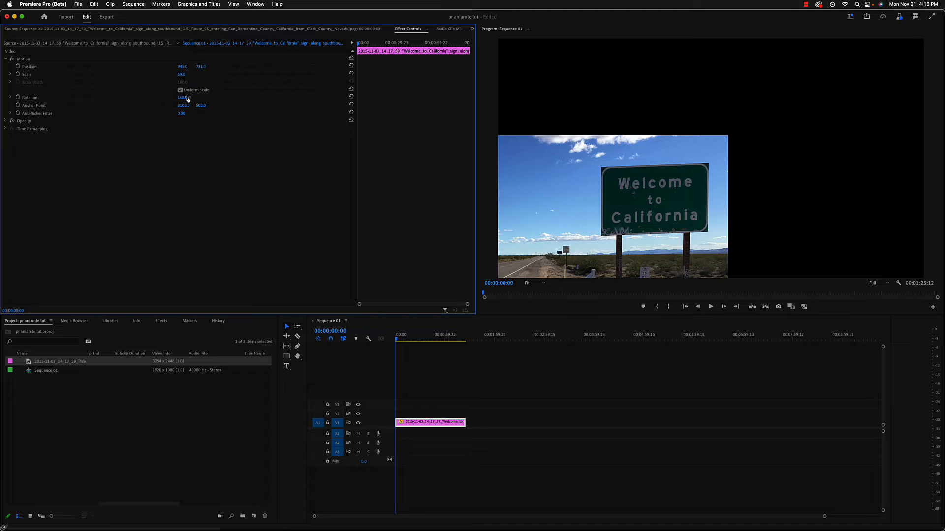
{"action": "left_click_drag", "start_coordinate": [182, 97], "coordinate": [533, 98]}
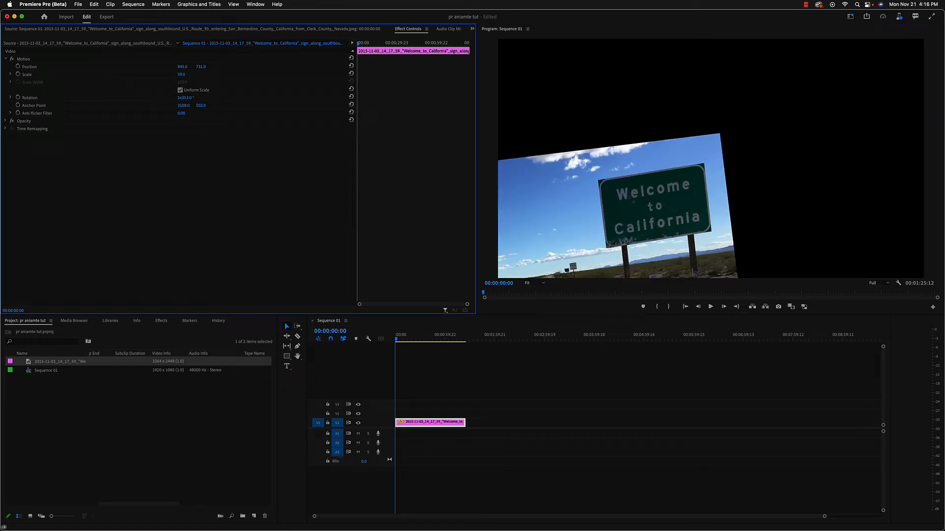
{"action": "left_click_drag", "start_coordinate": [181, 74], "coordinate": [366, 97]}
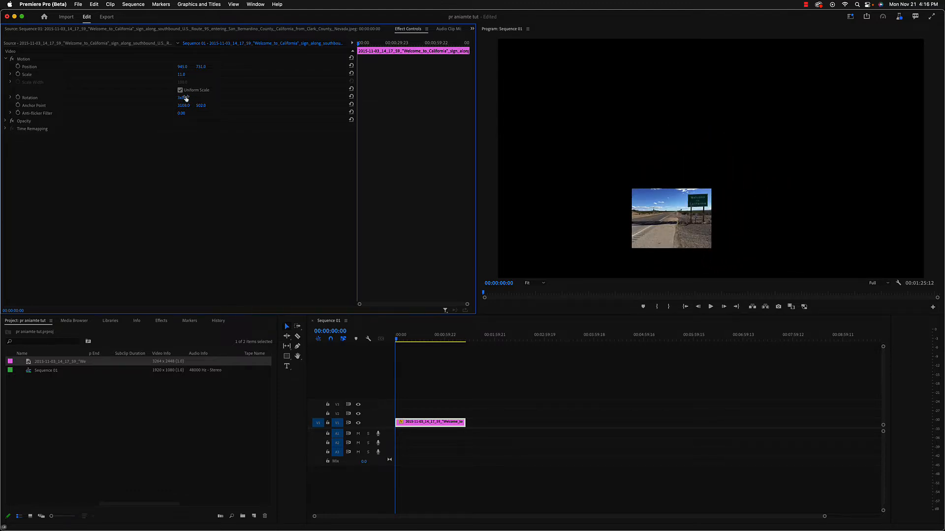
- Reset the anchor point, rotate the photo around its centre and set its Scale to 23
{"action": "left_click", "coordinate": [351, 105]}
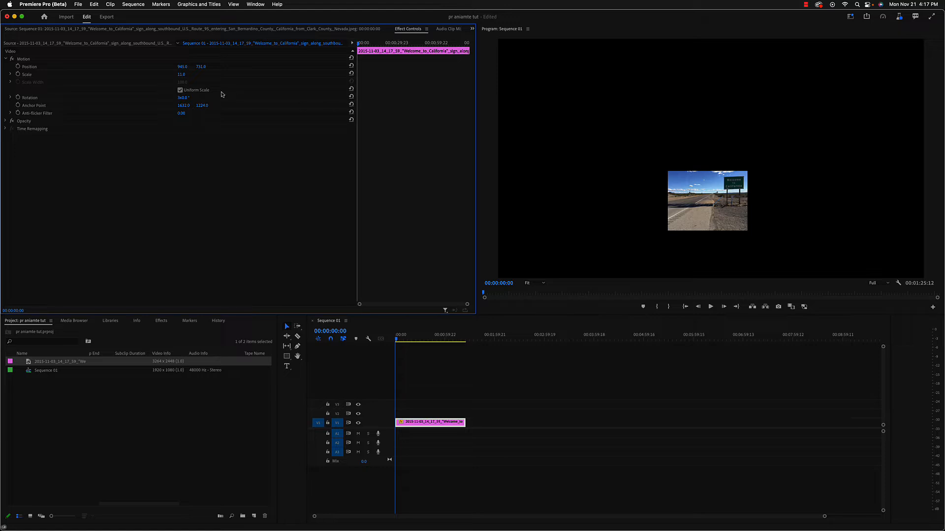
{"action": "left_click_drag", "start_coordinate": [182, 100], "coordinate": [356, 100]}
{"action": "mouse_move", "coordinate": [181, 75]}
{"action": "left_mouse_down"}
{"action": "mouse_move", "coordinate": [203, 74]}
{"action": "mouse_move", "coordinate": [187, 75]}
{"action": "left_mouse_up"}
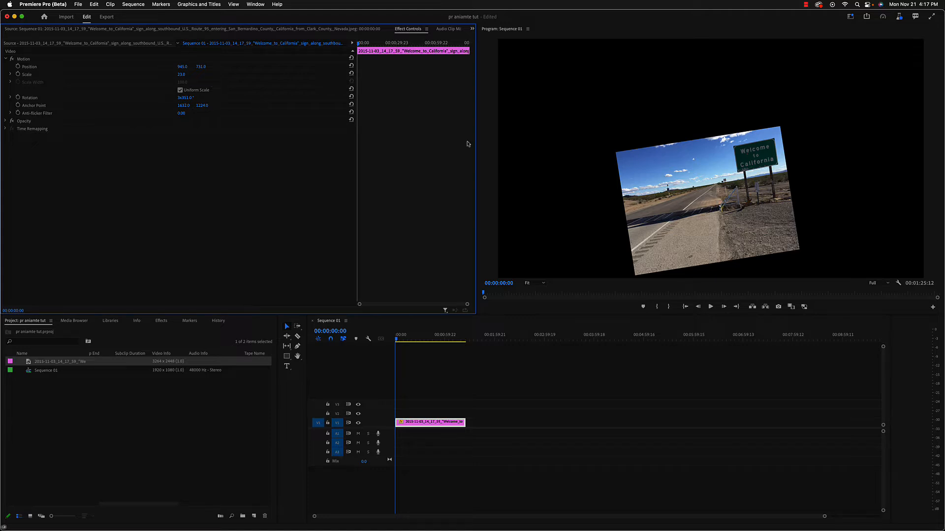
- Reset the photo's Rotation, Scale and Position to their defaults
{"action": "left_click", "coordinate": [352, 97]}
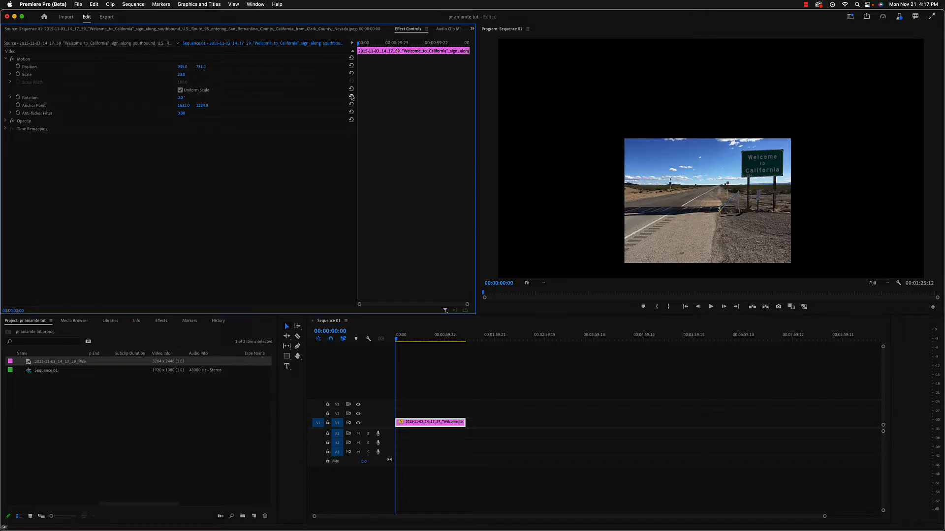
{"action": "left_click", "coordinate": [351, 73]}
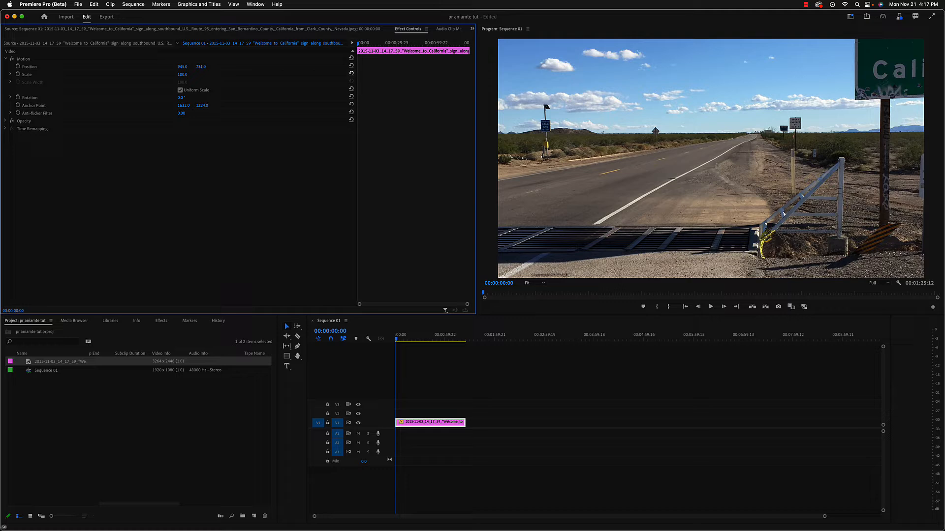
{"action": "left_click", "coordinate": [351, 64]}
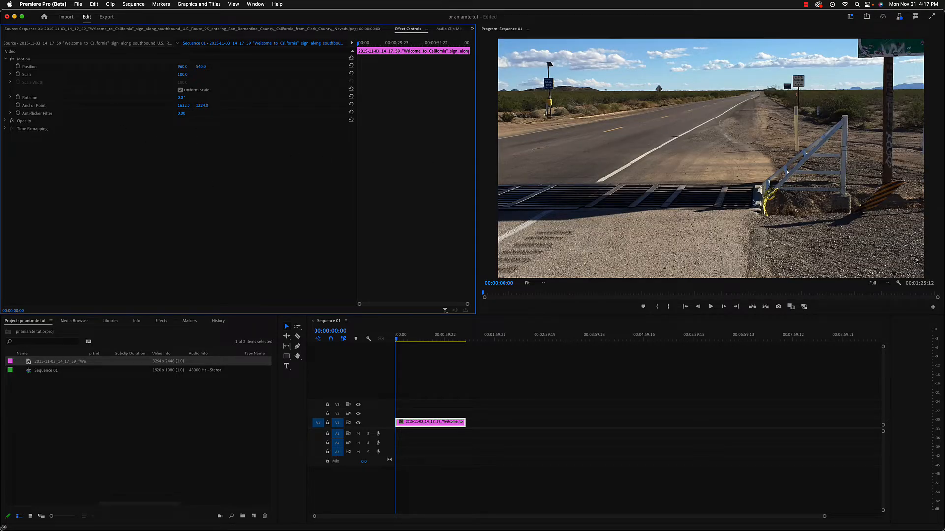
- Scale the photo to 25, move it directly in the preview to about 760, 613, and shrink it to about 23.8
{"action": "mouse_move", "coordinate": [183, 77]}
{"action": "left_mouse_down"}
{"action": "mouse_move", "coordinate": [155, 76]}
{"action": "mouse_move", "coordinate": [188, 75]}
{"action": "left_mouse_up"}
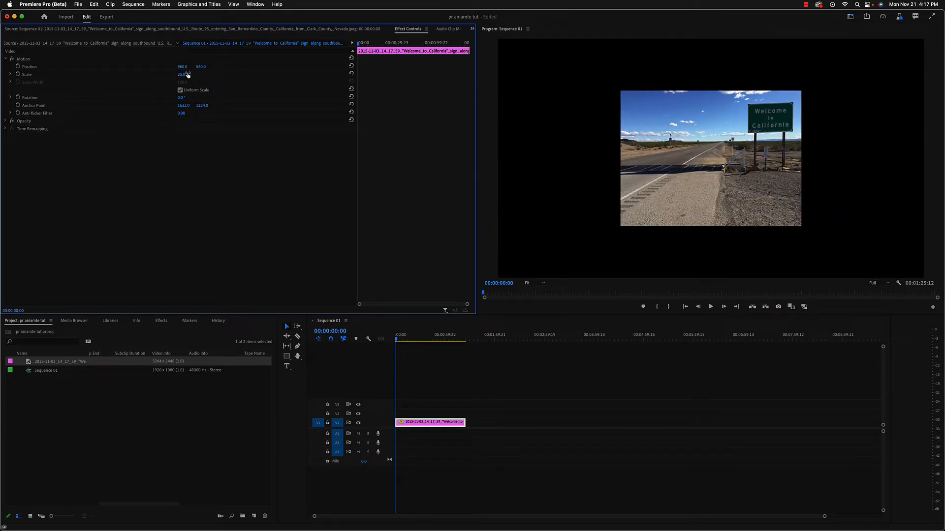
{"action": "left_click", "coordinate": [23, 60]}
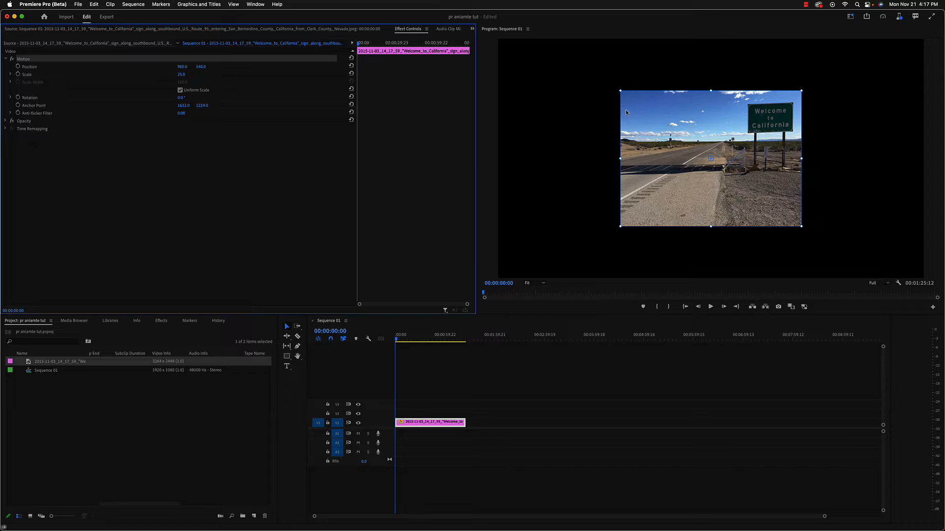
{"action": "left_click_drag", "start_coordinate": [710, 126], "coordinate": [666, 143]}
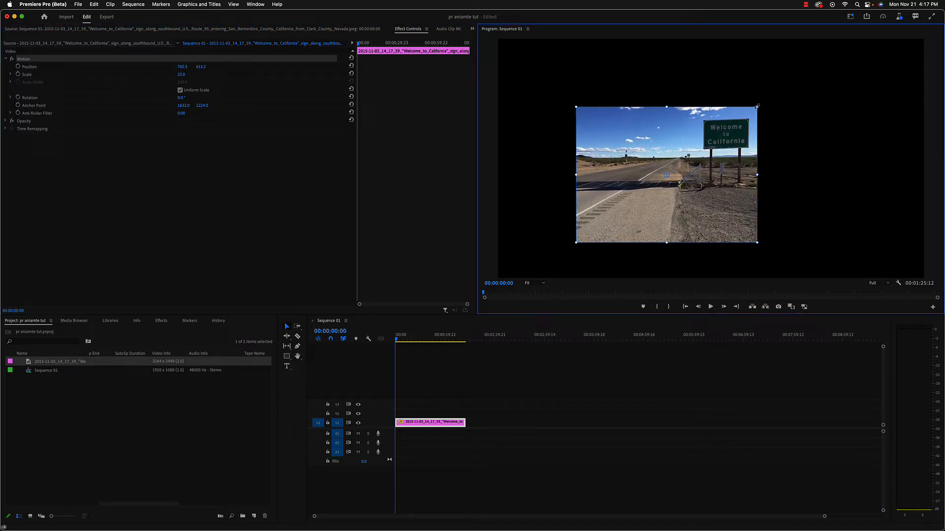
{"action": "mouse_move", "coordinate": [760, 105]}
{"action": "left_mouse_down"}
{"action": "mouse_move", "coordinate": [860, 40]}
{"action": "mouse_move", "coordinate": [823, 59]}
{"action": "mouse_move", "coordinate": [779, 110]}
{"action": "mouse_move", "coordinate": [761, 111]}
{"action": "mouse_move", "coordinate": [780, 184]}
{"action": "mouse_move", "coordinate": [719, 230]}
{"action": "mouse_move", "coordinate": [758, 158]}
{"action": "mouse_move", "coordinate": [744, 114]}
{"action": "left_mouse_up"}
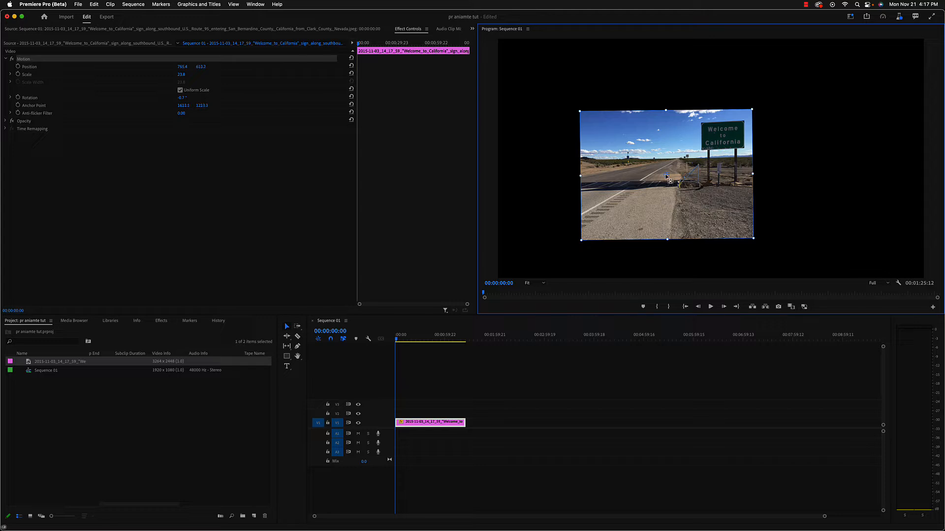
- Move the anchor point onto the Welcome to California sign in the preview and rotate the photo around it to about 357°
{"action": "left_click_drag", "start_coordinate": [666, 176], "coordinate": [723, 135]}
{"action": "left_click_drag", "start_coordinate": [186, 101], "coordinate": [363, 101]}
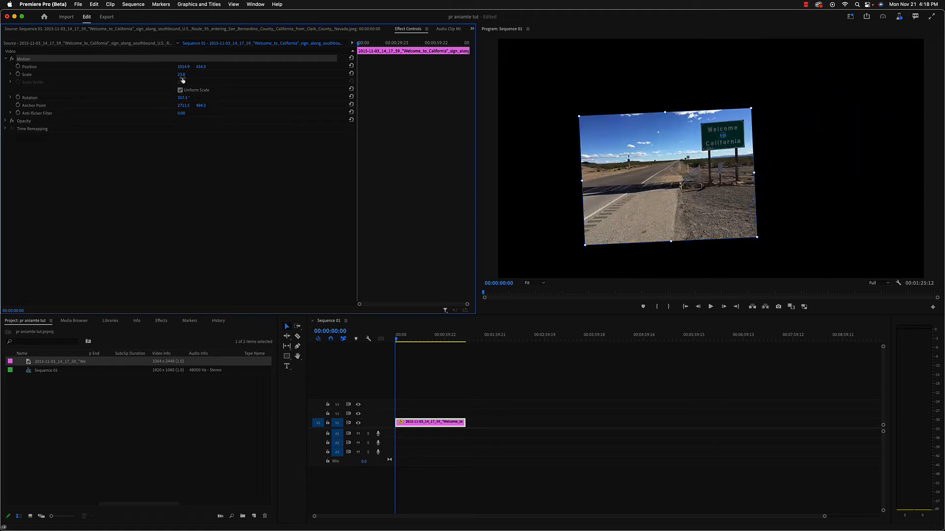
- Scale the photo to 17, move its anchor point back near its centre, and shift the photo toward the left of the frame
{"action": "mouse_move", "coordinate": [180, 76]}
{"action": "left_mouse_down"}
{"action": "mouse_move", "coordinate": [300, 76]}
{"action": "mouse_move", "coordinate": [187, 77]}
{"action": "left_mouse_up"}
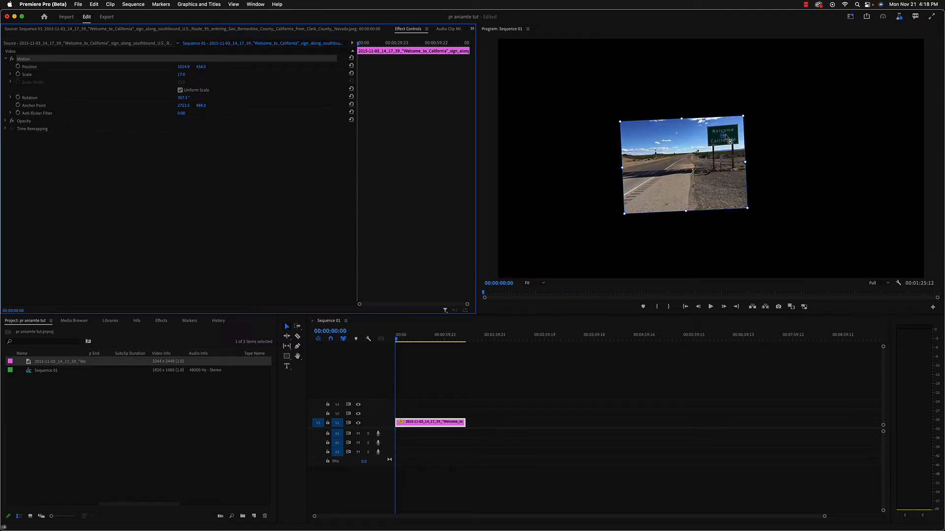
{"action": "left_click_drag", "start_coordinate": [725, 138], "coordinate": [681, 167]}
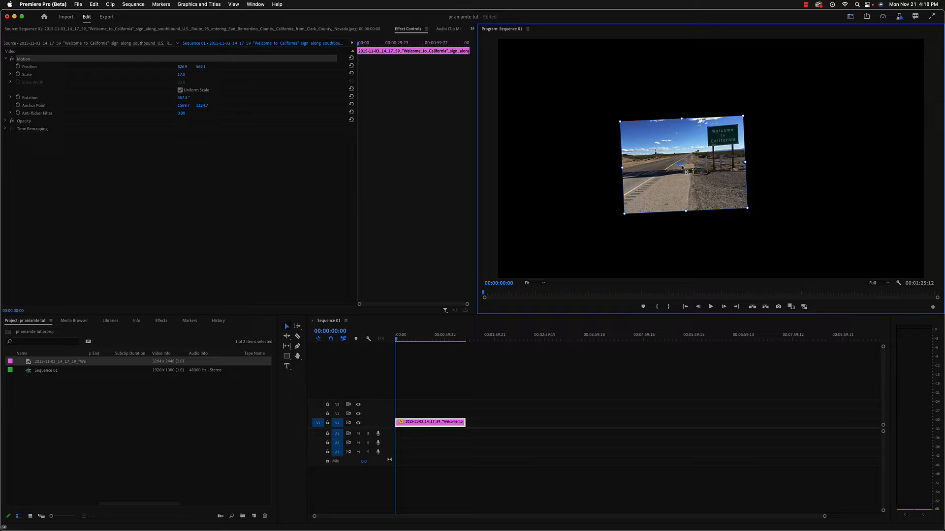
{"action": "left_click_drag", "start_coordinate": [658, 160], "coordinate": [620, 152]}
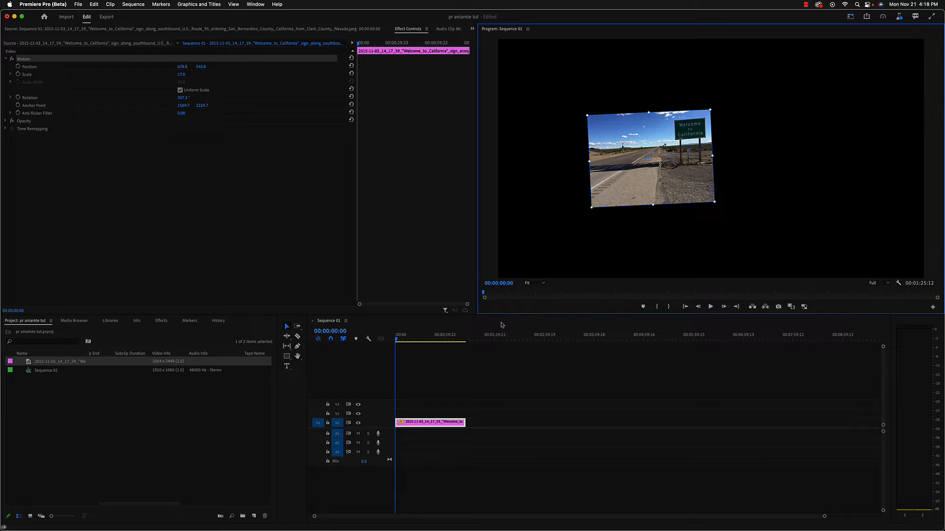
- Reset the photo's Scale, Position and Rotation to their defaults, leaving the anchor point as placed
{"action": "left_click", "coordinate": [351, 74]}
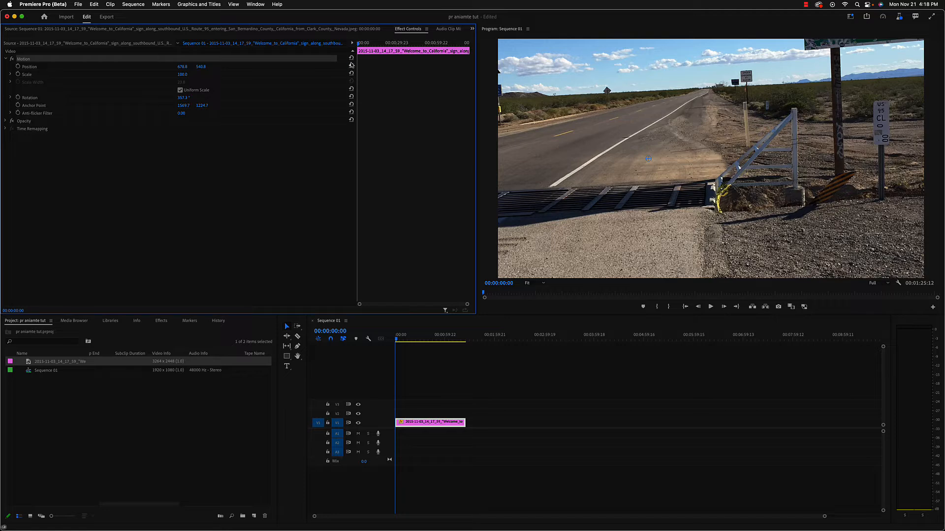
{"action": "left_click", "coordinate": [351, 65]}
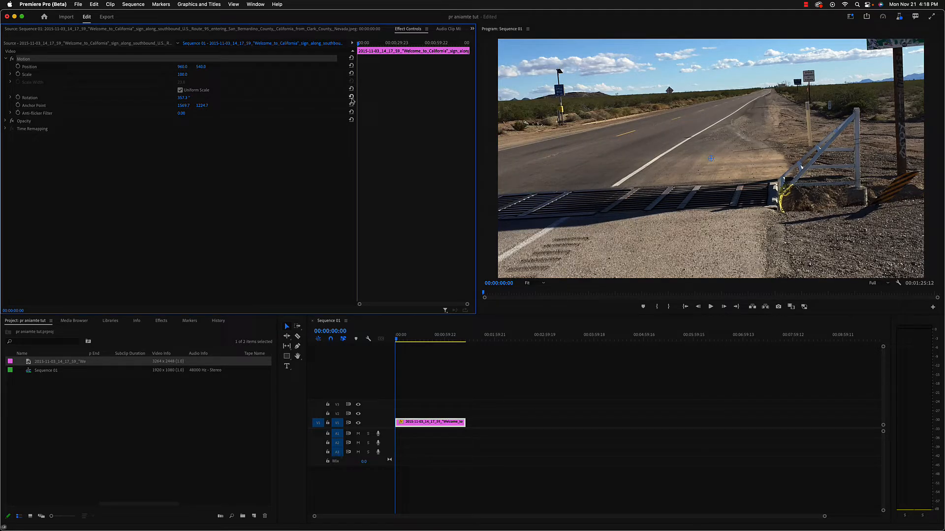
{"action": "left_click_drag", "start_coordinate": [278, 20], "coordinate": [288, 20]}
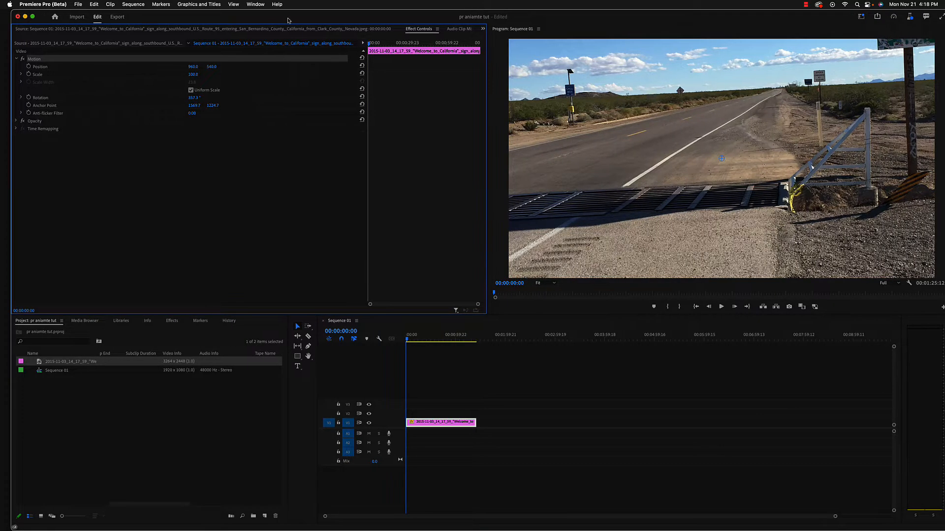
{"action": "left_click", "coordinate": [361, 97]}
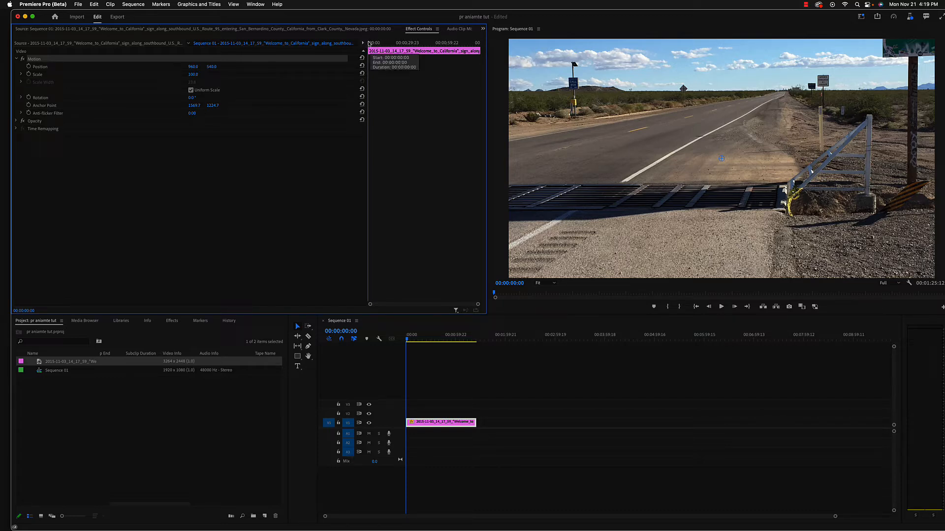
- At the start of the clip, set the photo's Scale to 0 and turn on Scale animation to create the first keyframe
{"action": "mouse_move", "coordinate": [370, 44]}
{"action": "left_mouse_down"}
{"action": "mouse_move", "coordinate": [428, 48]}
{"action": "mouse_move", "coordinate": [365, 48]}
{"action": "left_mouse_up"}
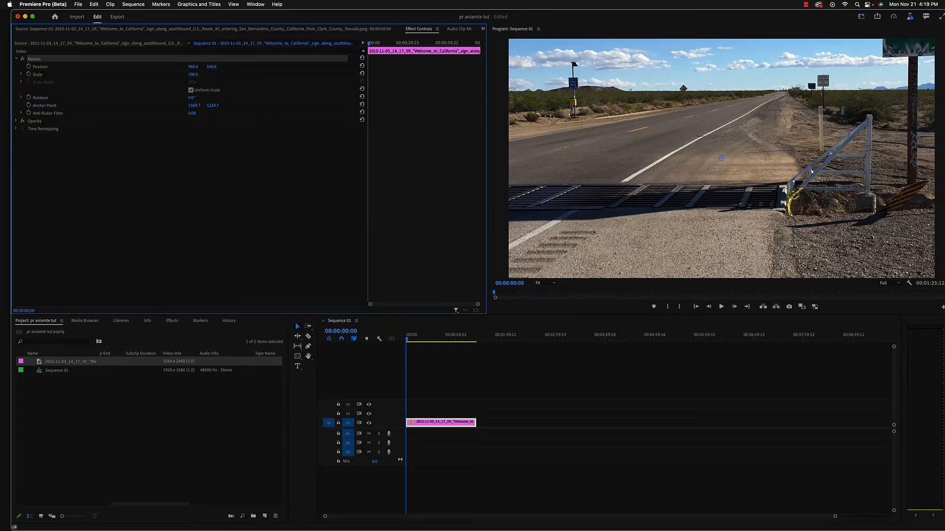
{"action": "left_click_drag", "start_coordinate": [193, 74], "coordinate": [144, 75]}
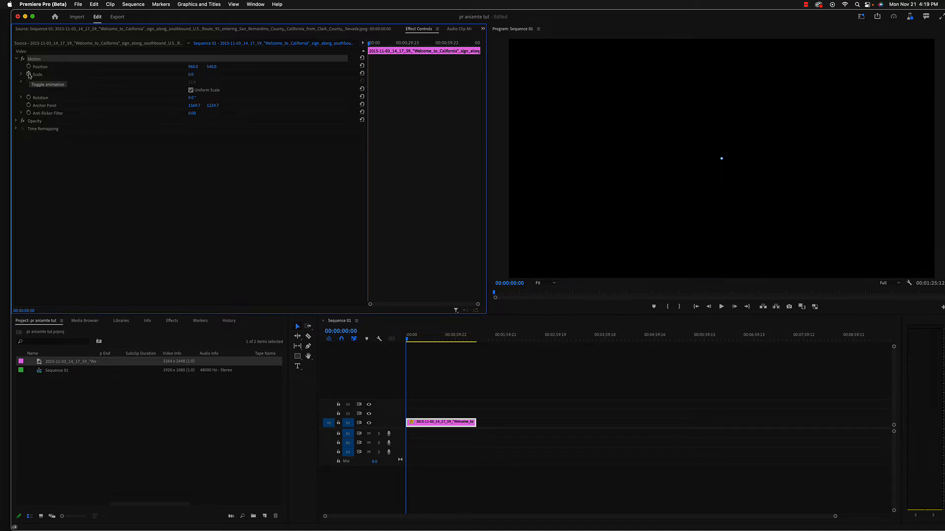
{"action": "left_click", "coordinate": [29, 75]}
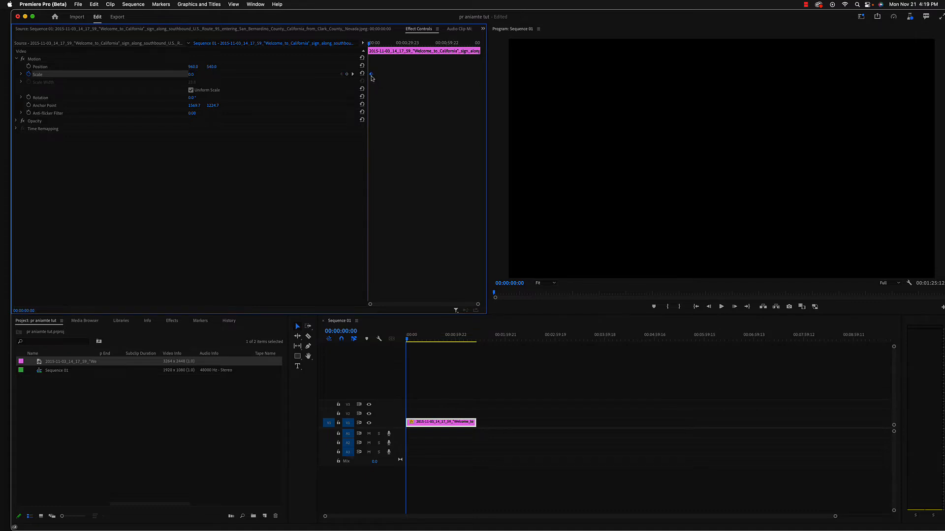
- Add a second Scale keyframe at 00:00:19:08 with the photo's Scale set to 63
{"action": "left_click", "coordinate": [372, 44]}
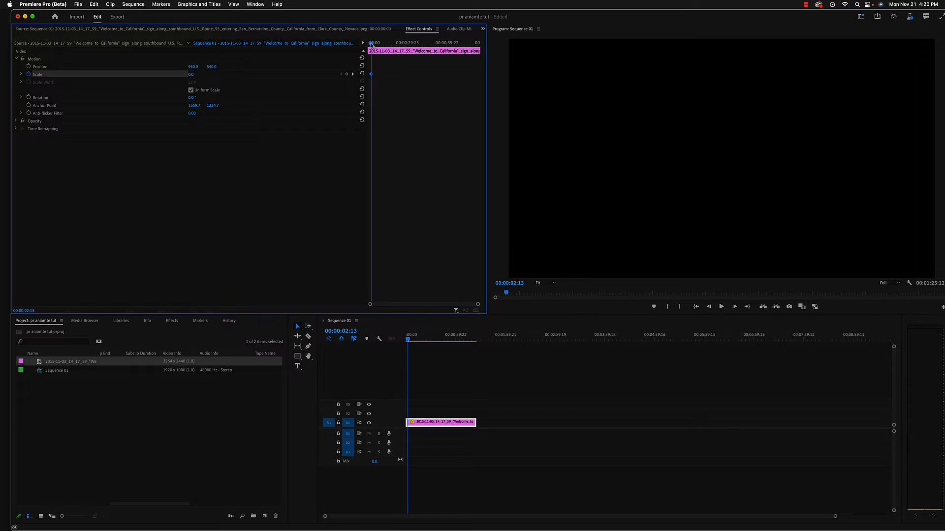
{"action": "left_click_drag", "start_coordinate": [372, 44], "coordinate": [392, 43]}
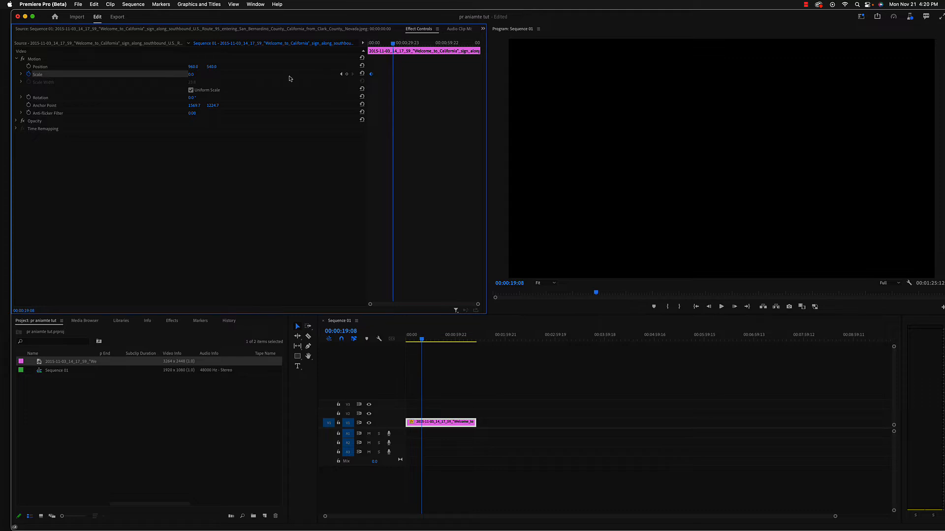
{"action": "left_click_drag", "start_coordinate": [196, 75], "coordinate": [227, 75]}
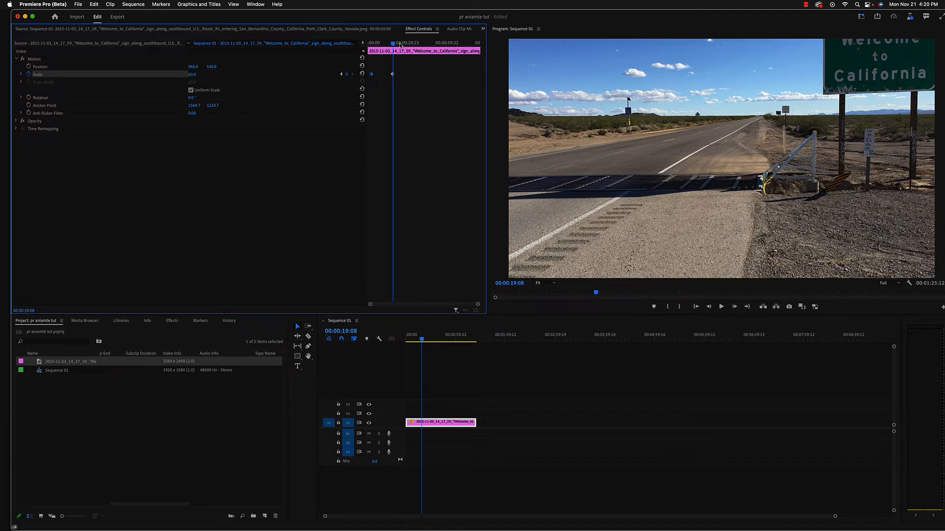
- Scrub back to the first Scale keyframe and play the scale-up animation past the second one
{"action": "left_click", "coordinate": [193, 78]}
{"action": "left_click", "coordinate": [393, 44]}
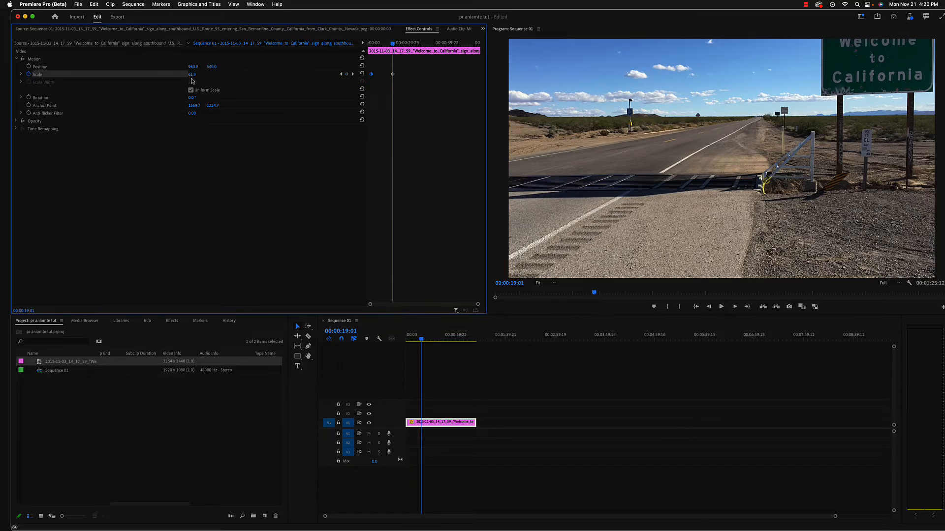
{"action": "left_click_drag", "start_coordinate": [393, 44], "coordinate": [372, 45]}
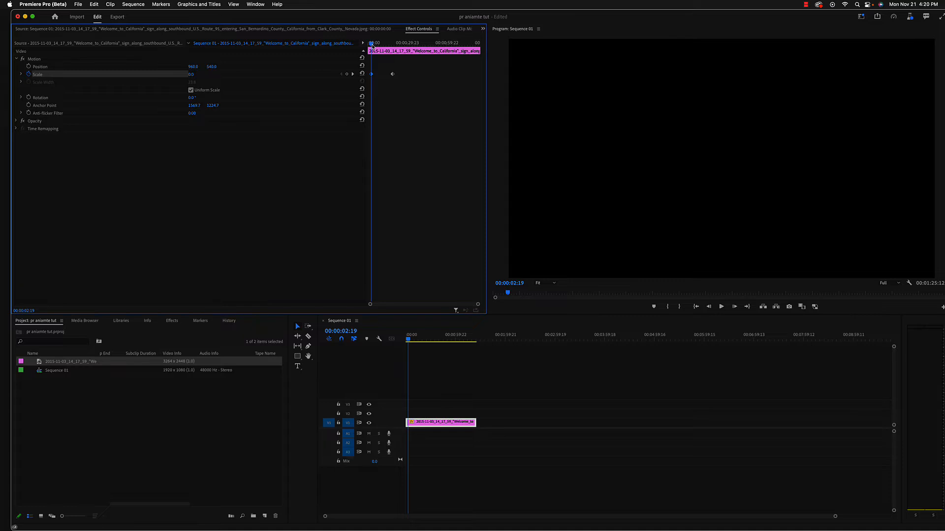
{"action": "left_click_drag", "start_coordinate": [372, 45], "coordinate": [373, 45]}
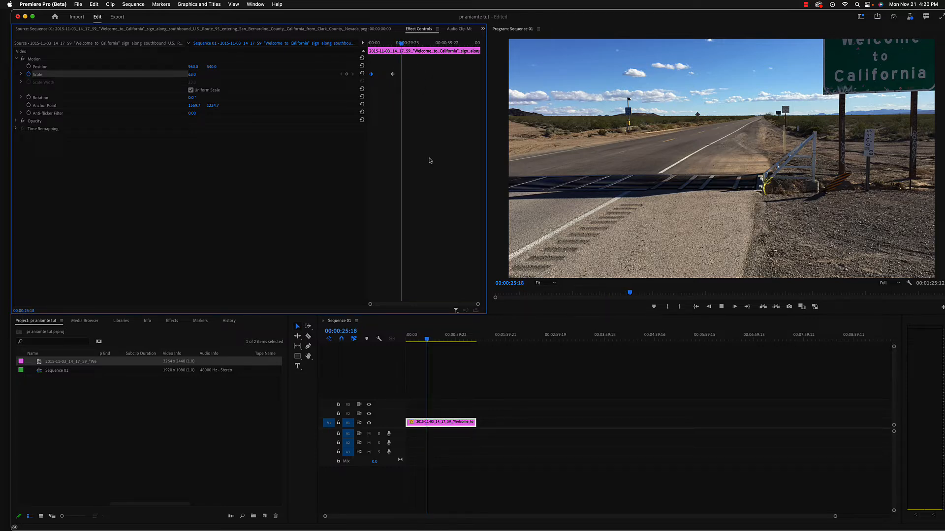
{"action": "key", "text": "space"}
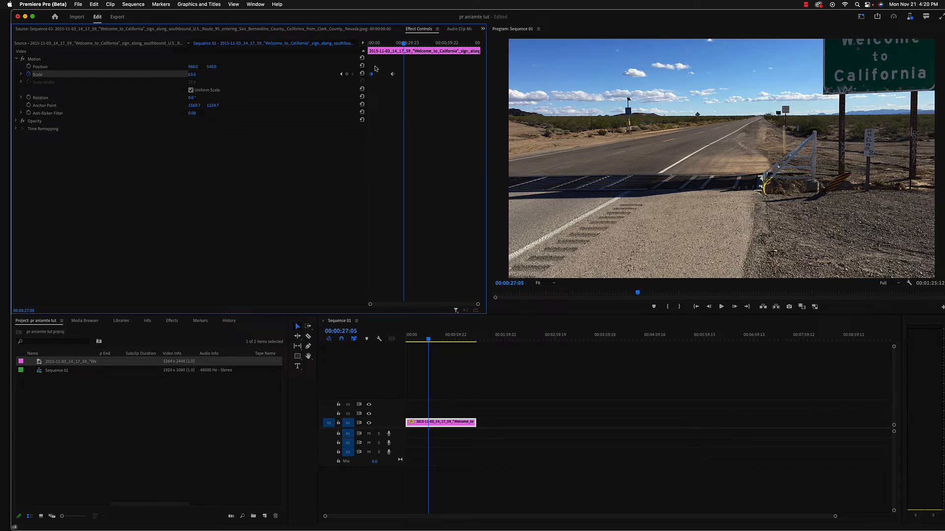
- Retime the second Scale keyframe, first close to the first one and finally far out in the clip, and play back the slower zoom
{"action": "left_click_drag", "start_coordinate": [402, 43], "coordinate": [370, 47]}
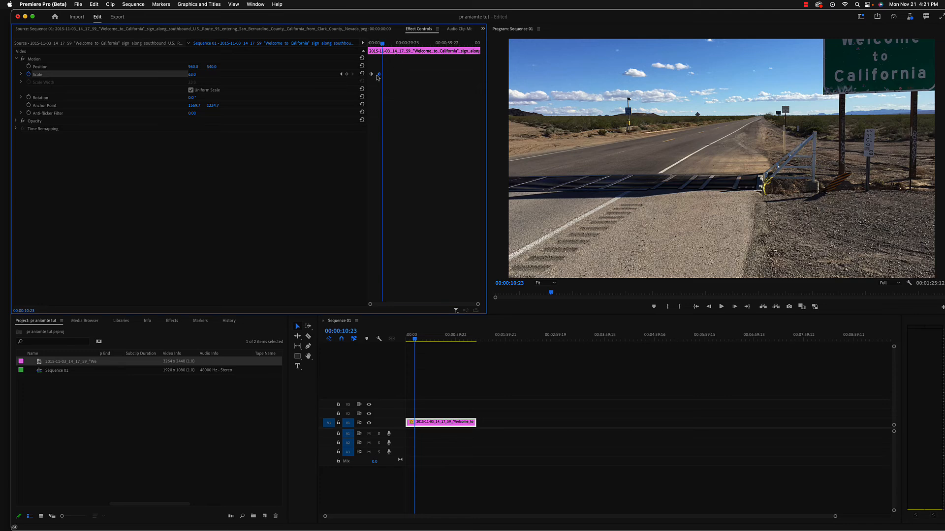
{"action": "left_click_drag", "start_coordinate": [380, 76], "coordinate": [402, 77]}
{"action": "left_click_drag", "start_coordinate": [435, 78], "coordinate": [438, 79]}
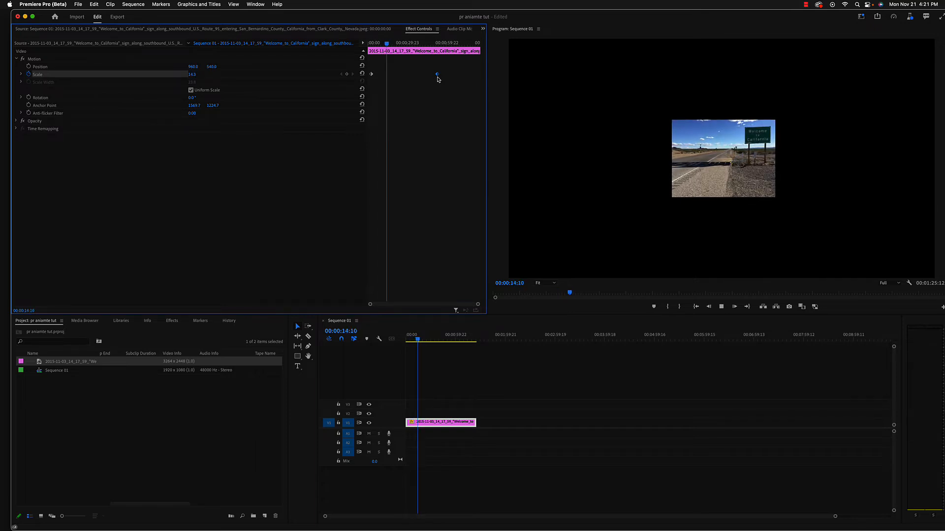
{"action": "key", "text": "space"}
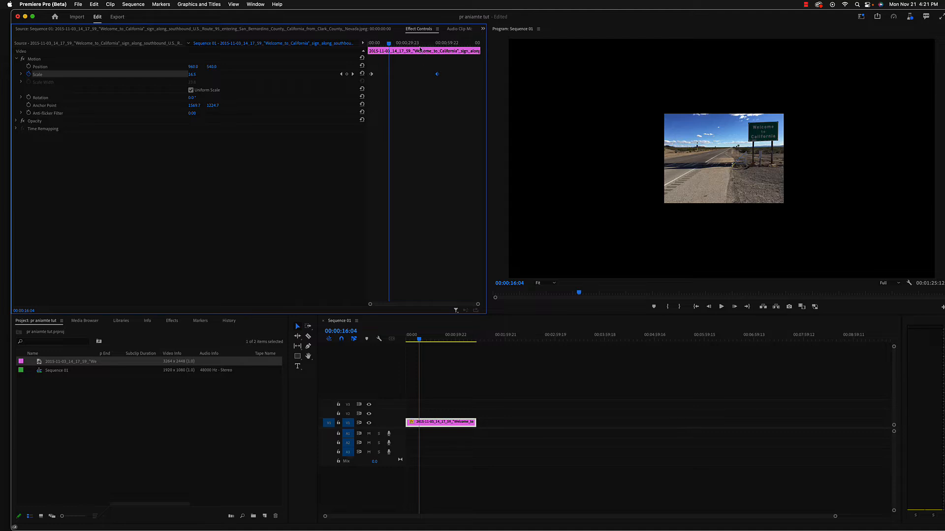
- Move the second Scale keyframe back to 00:00:16:04 and place the playhead beyond it at 00:00:19:22
{"action": "left_click_drag", "start_coordinate": [437, 75], "coordinate": [389, 78]}
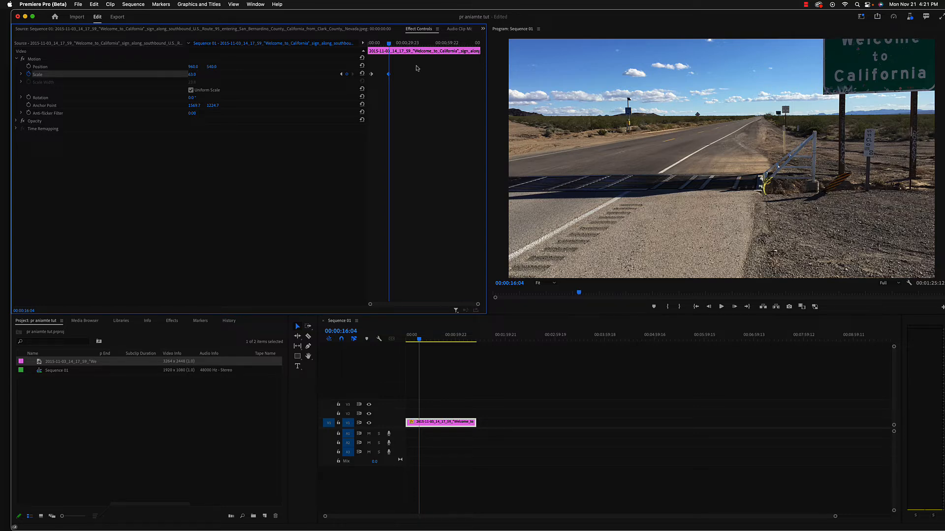
{"action": "left_click_drag", "start_coordinate": [388, 44], "coordinate": [399, 44]}
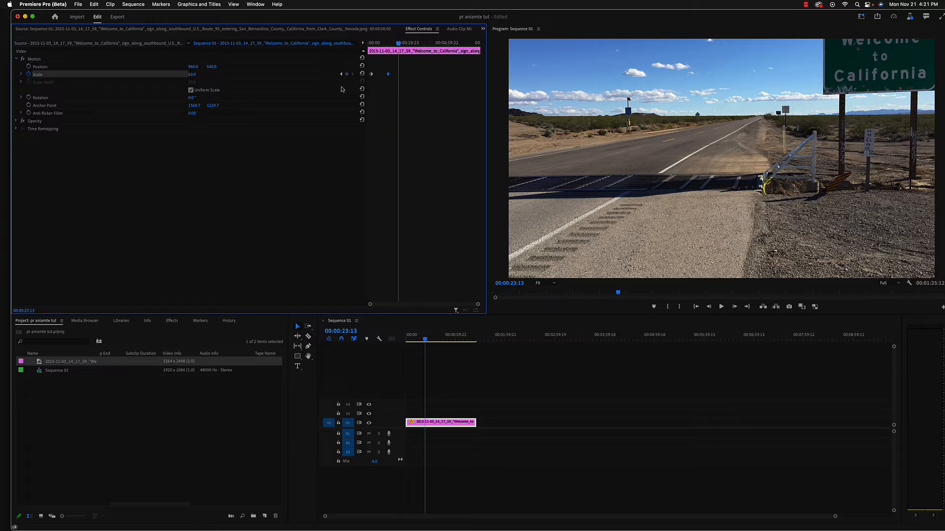
{"action": "left_click", "coordinate": [388, 74]}
{"action": "key", "text": "Delete"}
{"action": "left_click_drag", "start_coordinate": [399, 43], "coordinate": [395, 45]}
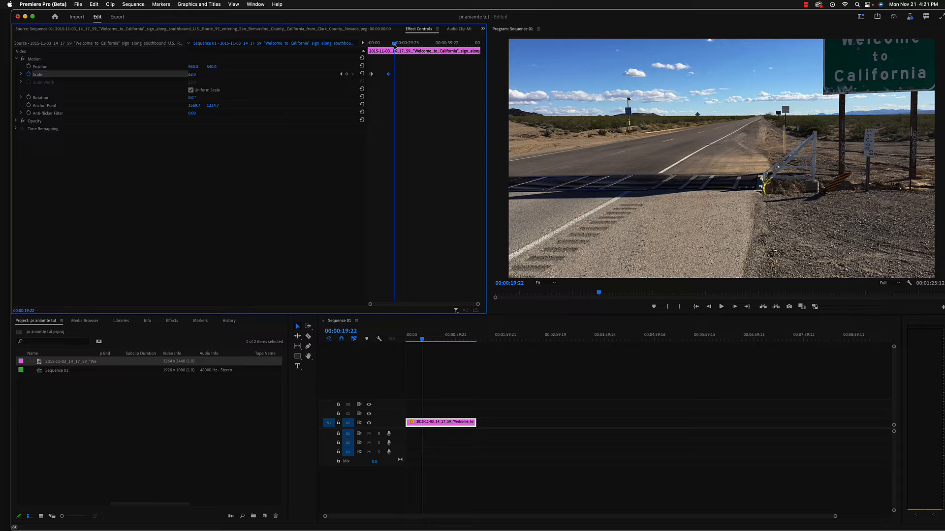
- Step back and forth between the two Scale keyframes and set the Scale at the second one to 46
{"action": "left_click", "coordinate": [340, 75]}
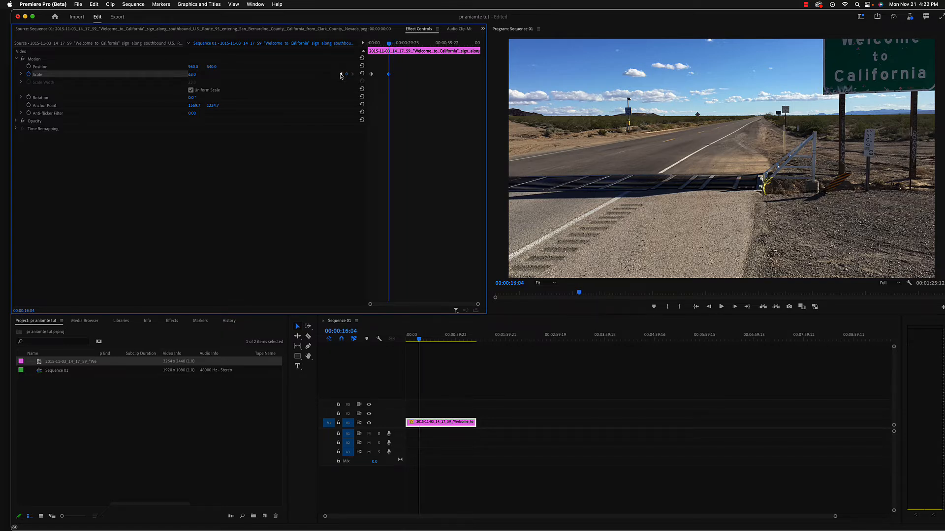
{"action": "left_click", "coordinate": [341, 74]}
{"action": "left_click", "coordinate": [352, 74]}
{"action": "left_click", "coordinate": [340, 74]}
{"action": "left_click", "coordinate": [352, 75]}
{"action": "left_click_drag", "start_coordinate": [193, 77], "coordinate": [186, 76]}
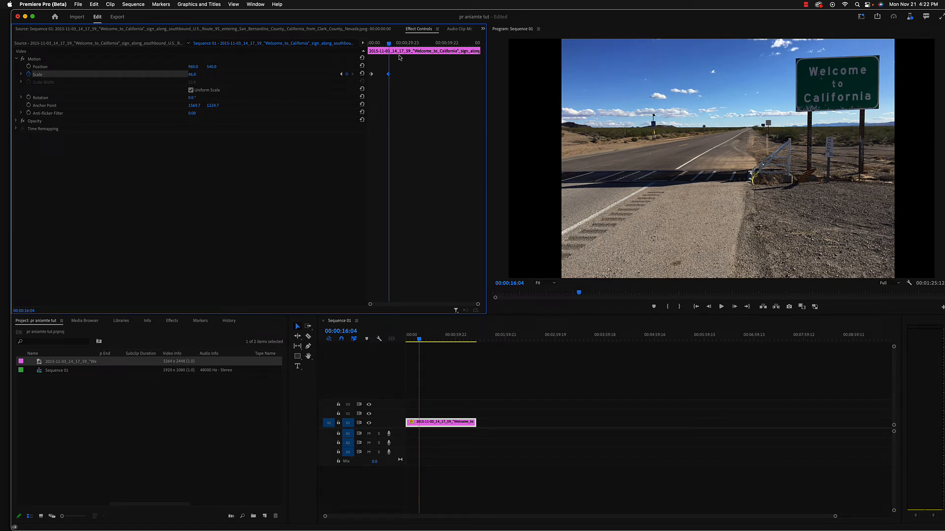
- Scrub and play back the revised scale-up animation around the second keyframe
{"action": "left_click_drag", "start_coordinate": [388, 44], "coordinate": [381, 44]}
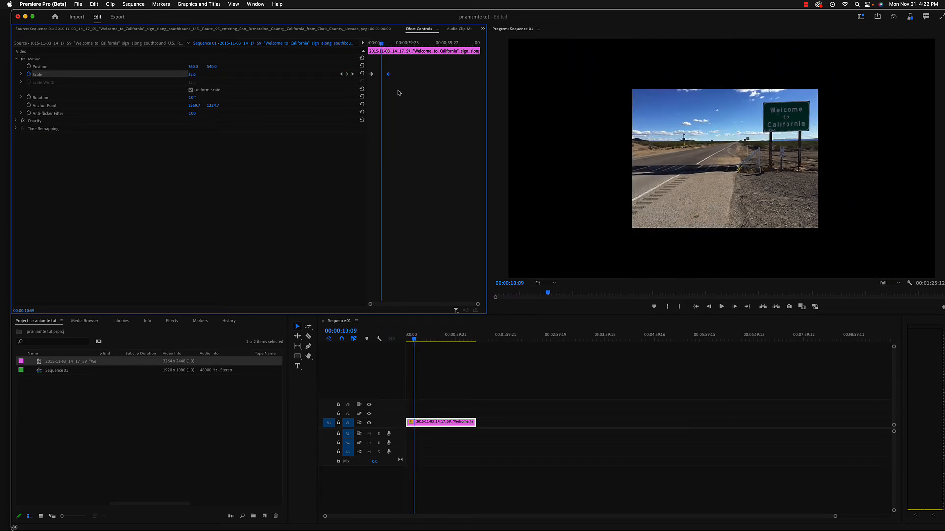
{"action": "key", "text": "space"}
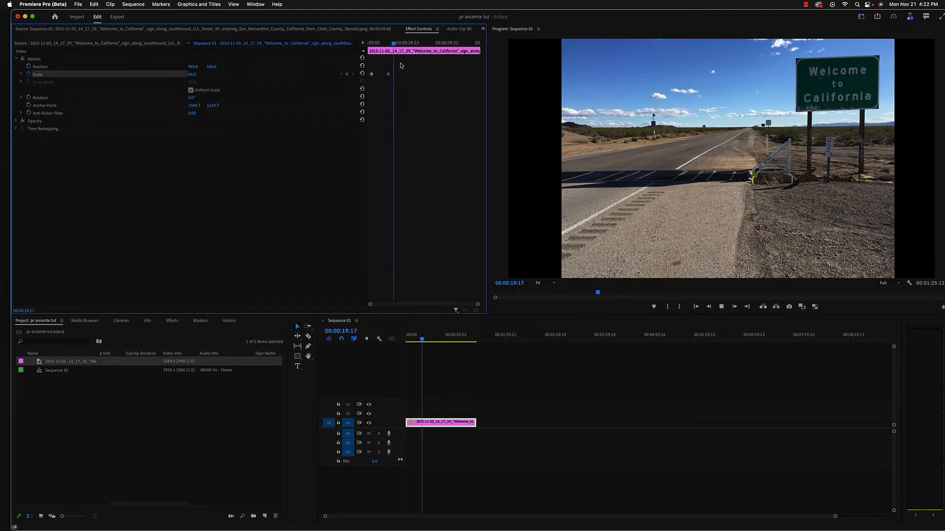
{"action": "left_click_drag", "start_coordinate": [394, 45], "coordinate": [387, 47]}
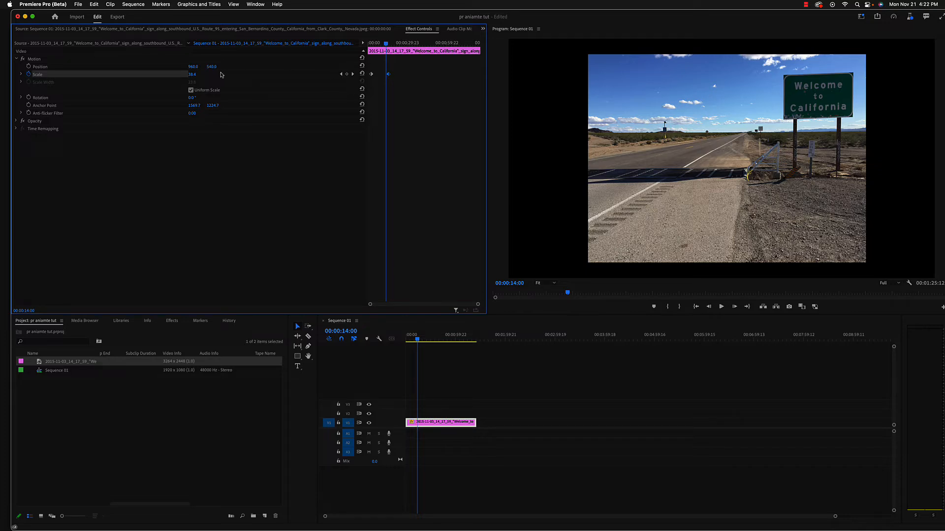
- Turn off Scale animation, deleting its keyframes, and reset the photo's Scale to its default
{"action": "left_click", "coordinate": [29, 74]}
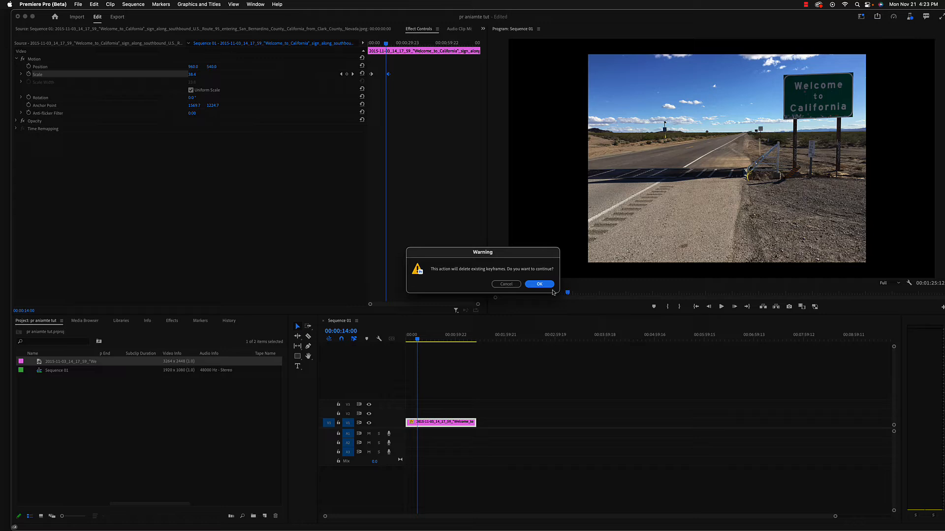
{"action": "left_click", "coordinate": [539, 284]}
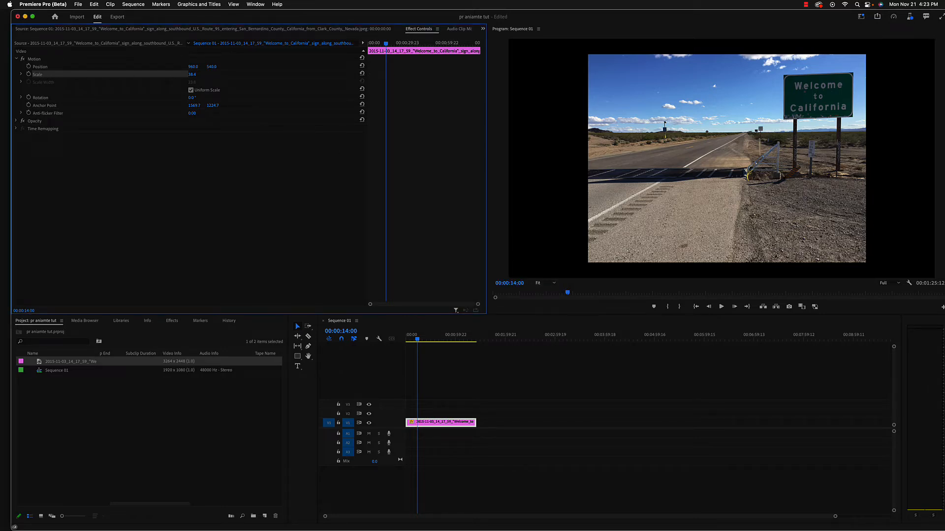
{"action": "left_click", "coordinate": [362, 74]}
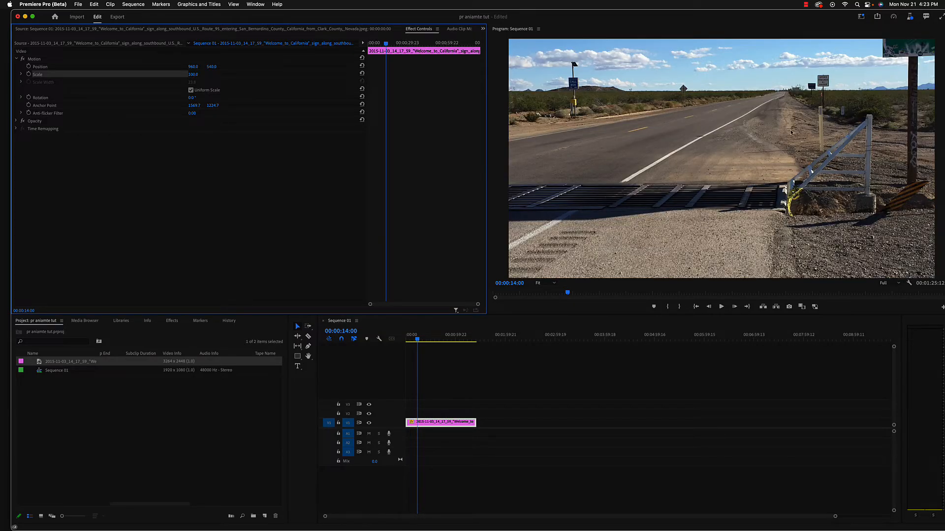
- Return to the start of the clip and reposition the photo to frame the Welcome to California sign, with its vertical Position at 1058
{"action": "left_click_drag", "start_coordinate": [386, 51], "coordinate": [370, 44]}
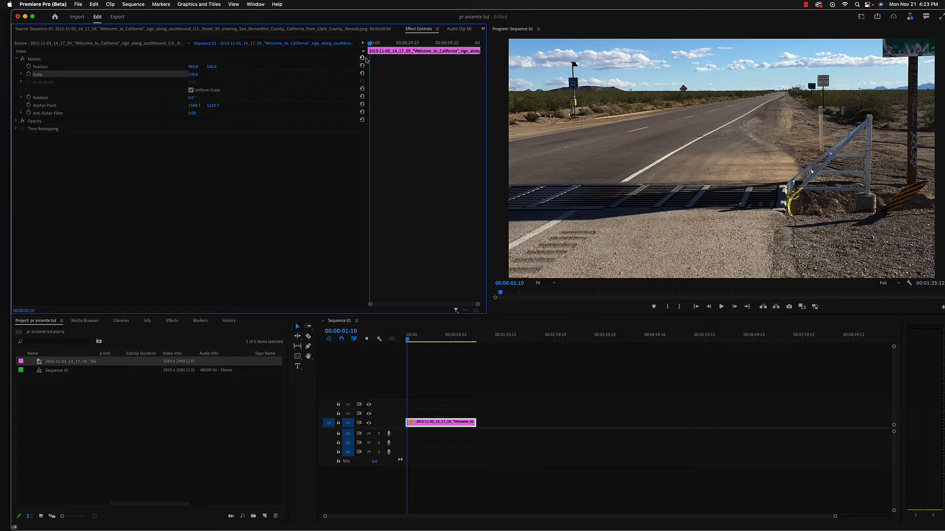
{"action": "left_click", "coordinate": [372, 44]}
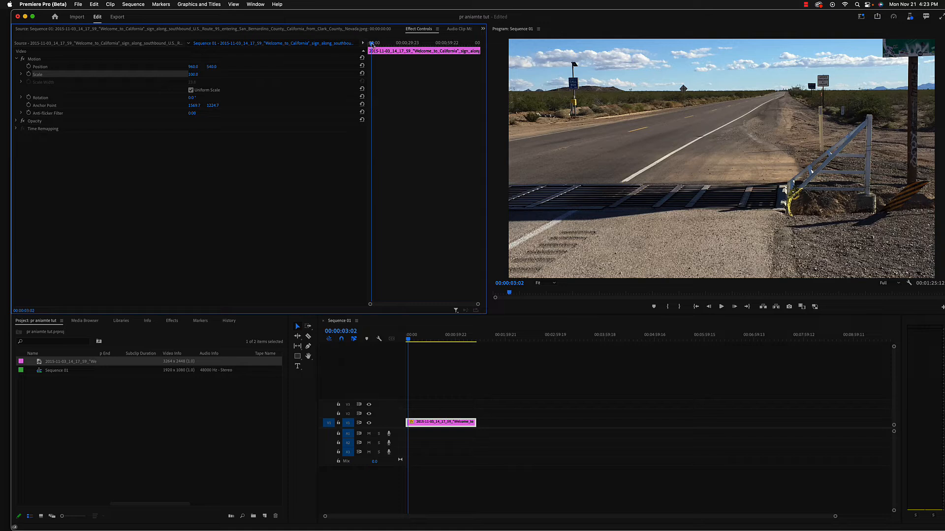
{"action": "left_click_drag", "start_coordinate": [373, 44], "coordinate": [366, 44]}
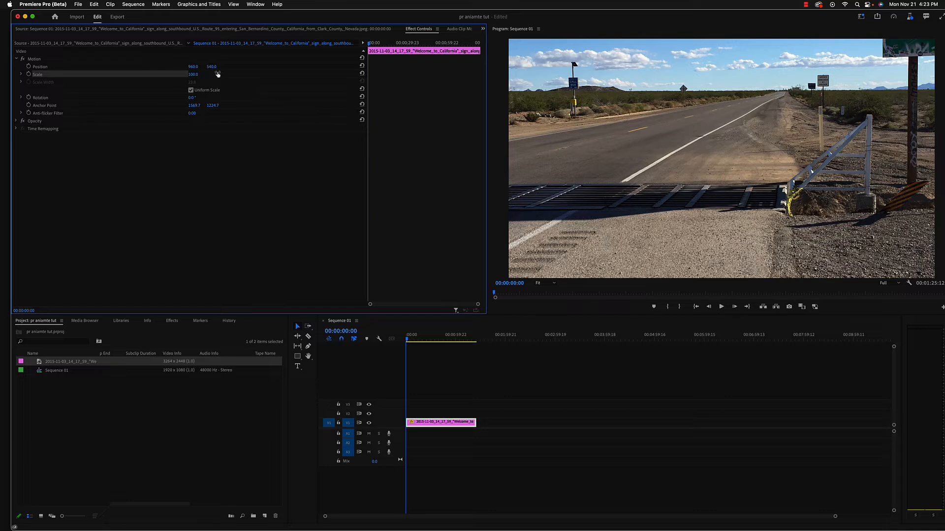
{"action": "left_click_drag", "start_coordinate": [211, 66], "coordinate": [489, 66]}
{"action": "left_click_drag", "start_coordinate": [193, 66], "coordinate": [18, 67]}
{"action": "left_click_drag", "start_coordinate": [212, 66], "coordinate": [236, 66]}
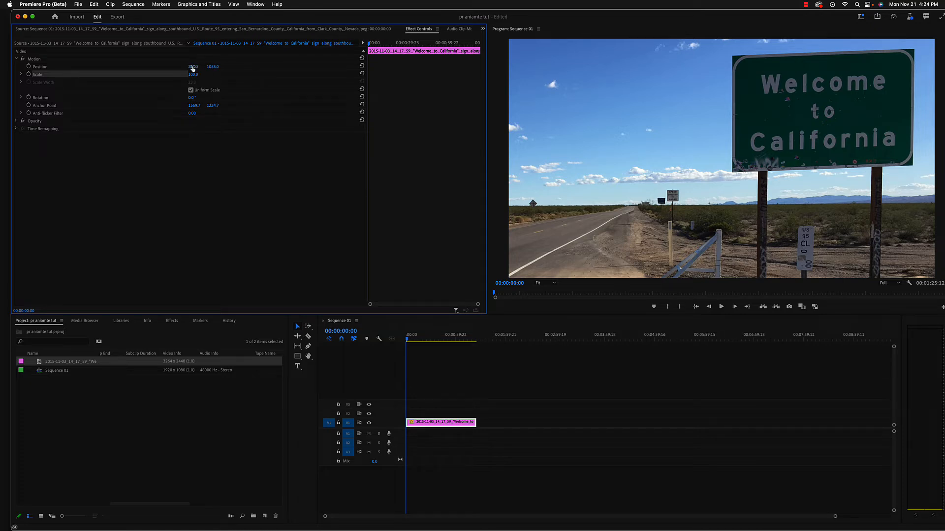
- Set the photo's horizontal Position to 1326 to frame the open road, and scrub through the clip to check for movement
{"action": "left_click_drag", "start_coordinate": [192, 66], "coordinate": [706, 67]}
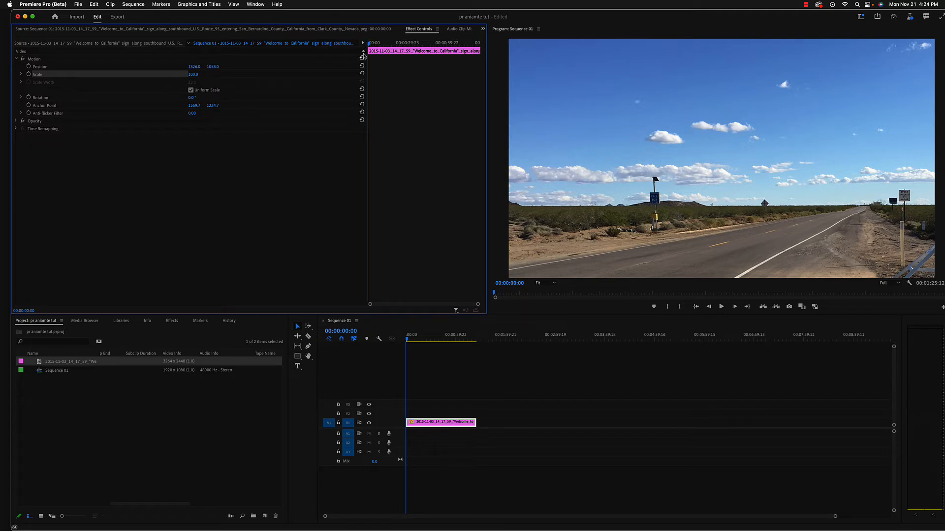
{"action": "left_click_drag", "start_coordinate": [369, 44], "coordinate": [389, 47]}
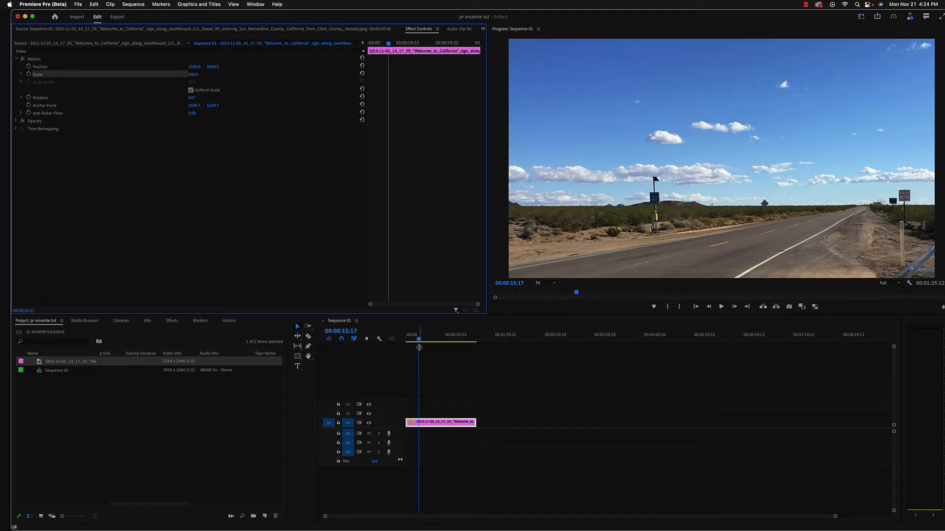
{"action": "mouse_move", "coordinate": [419, 340]}
{"action": "left_mouse_down"}
{"action": "mouse_move", "coordinate": [464, 340]}
{"action": "mouse_move", "coordinate": [422, 340]}
{"action": "left_mouse_up"}
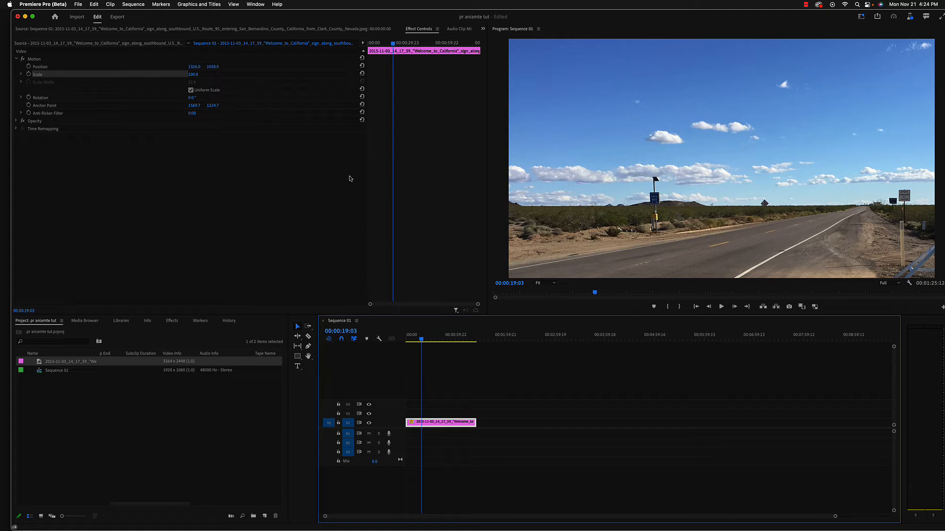
- Widen the keyframe area, return to the clip start and turn on Position animation there
{"action": "left_click_drag", "start_coordinate": [365, 167], "coordinate": [168, 158]}
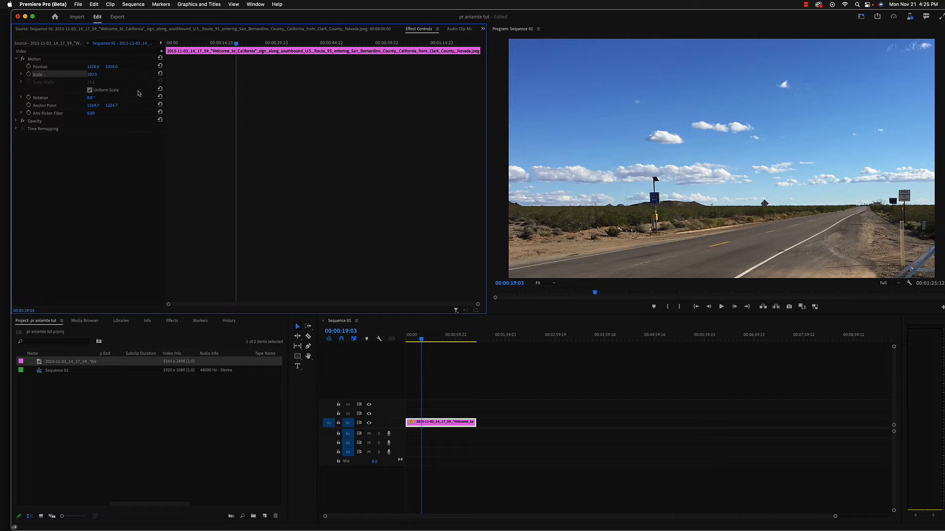
{"action": "left_click_drag", "start_coordinate": [236, 43], "coordinate": [159, 48]}
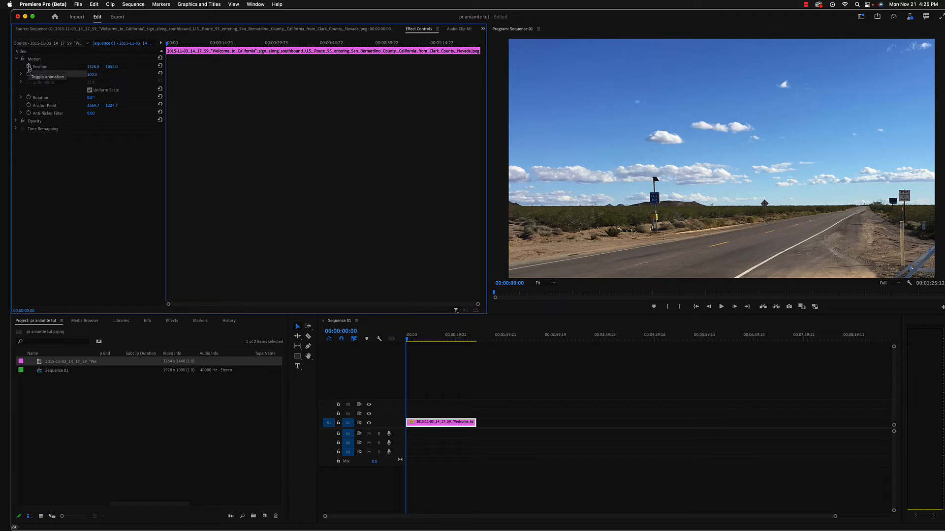
{"action": "left_click", "coordinate": [28, 66]}
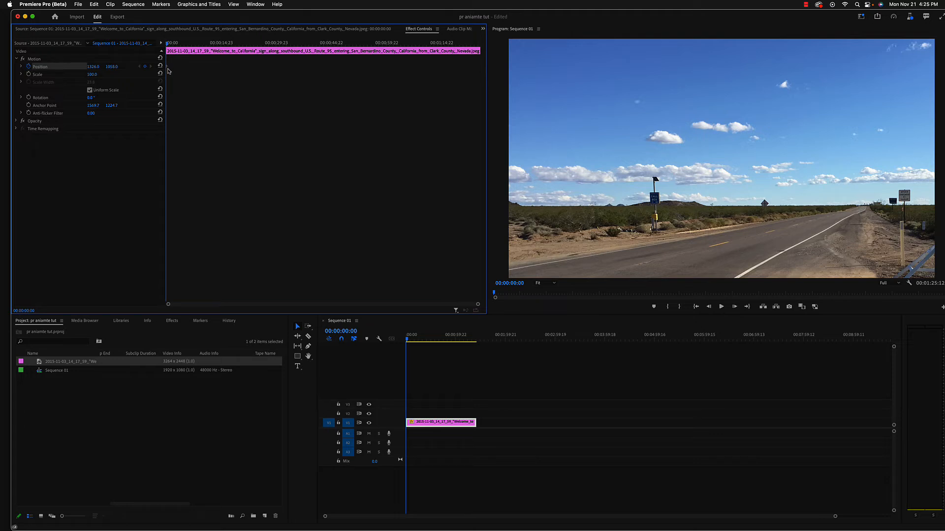
{"action": "left_click_drag", "start_coordinate": [166, 67], "coordinate": [167, 67]}
- Keyframe the horizontal Position at 247 at 00:00:07:05 to bring in the sign, and play the move from the start
{"action": "left_click_drag", "start_coordinate": [167, 45], "coordinate": [236, 61]}
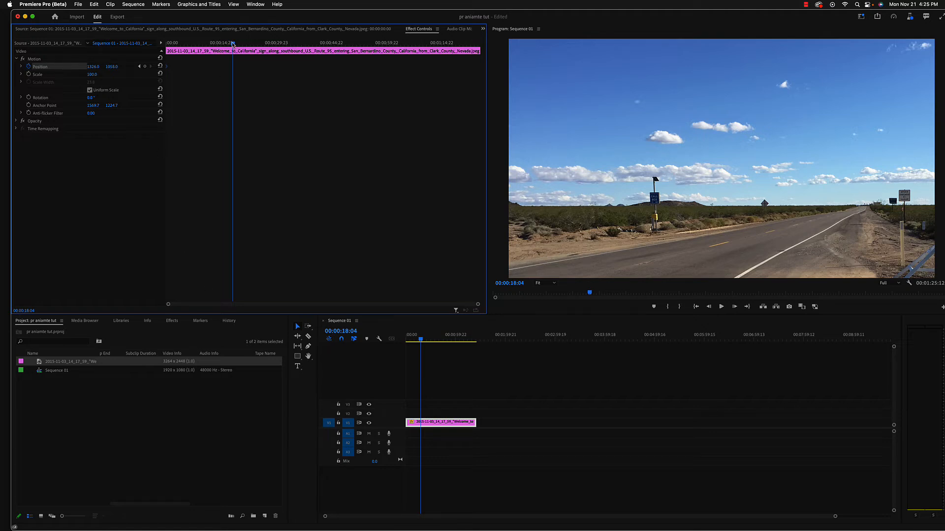
{"action": "left_click_drag", "start_coordinate": [233, 43], "coordinate": [192, 51]}
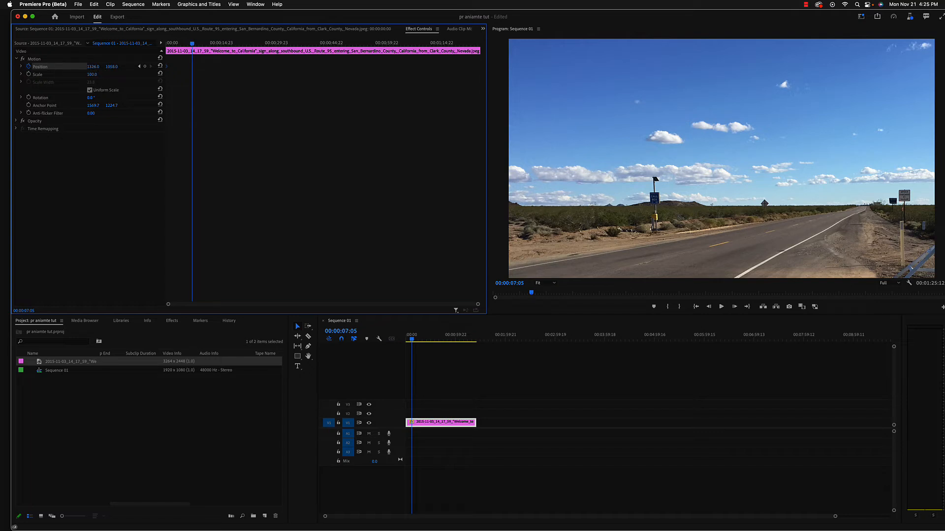
{"action": "mouse_move", "coordinate": [93, 66]}
{"action": "left_mouse_down"}
{"action": "mouse_move", "coordinate": [0, 67]}
{"action": "mouse_move", "coordinate": [96, 68]}
{"action": "left_mouse_up"}
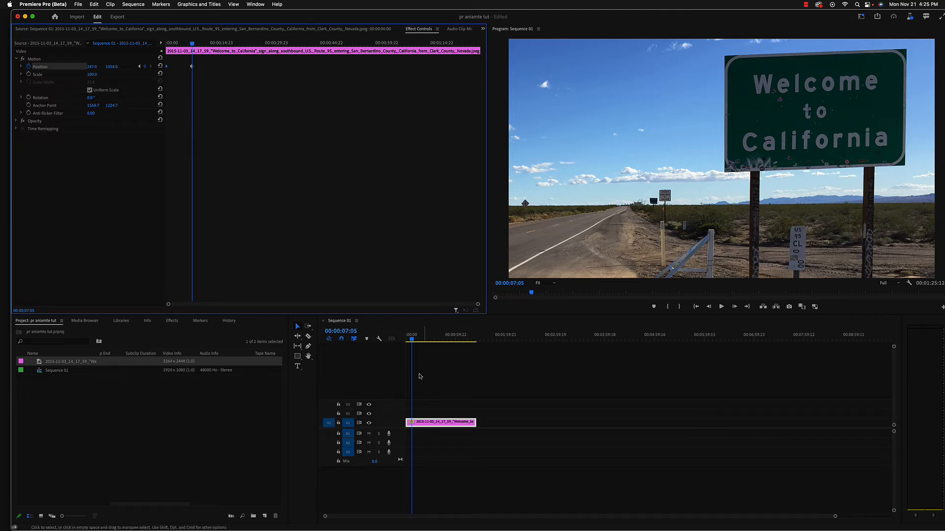
{"action": "left_click_drag", "start_coordinate": [193, 44], "coordinate": [132, 45]}
{"action": "key", "text": "space"}
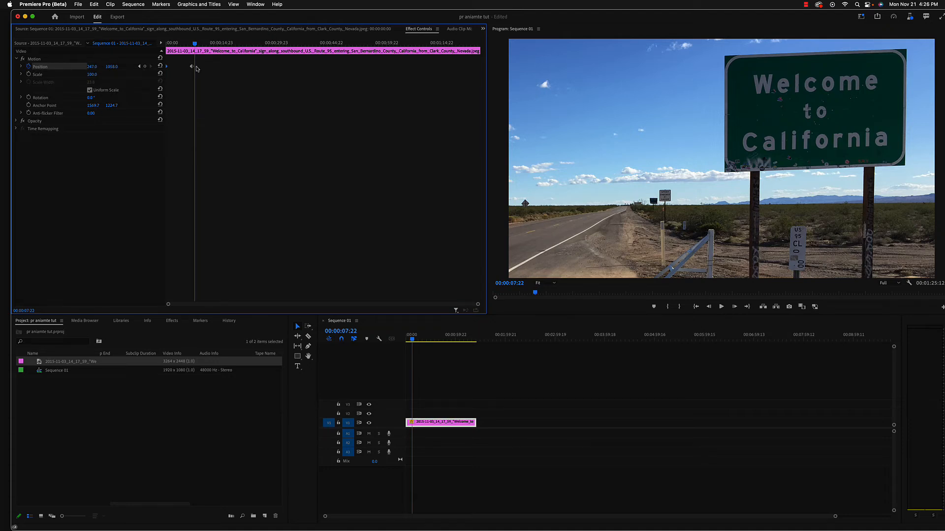
- Turn on Scale animation at the clip start, and at 00:00:07:01 set Scale to 105 and Position to 194, 1115
{"action": "left_click_drag", "start_coordinate": [196, 46], "coordinate": [166, 46]}
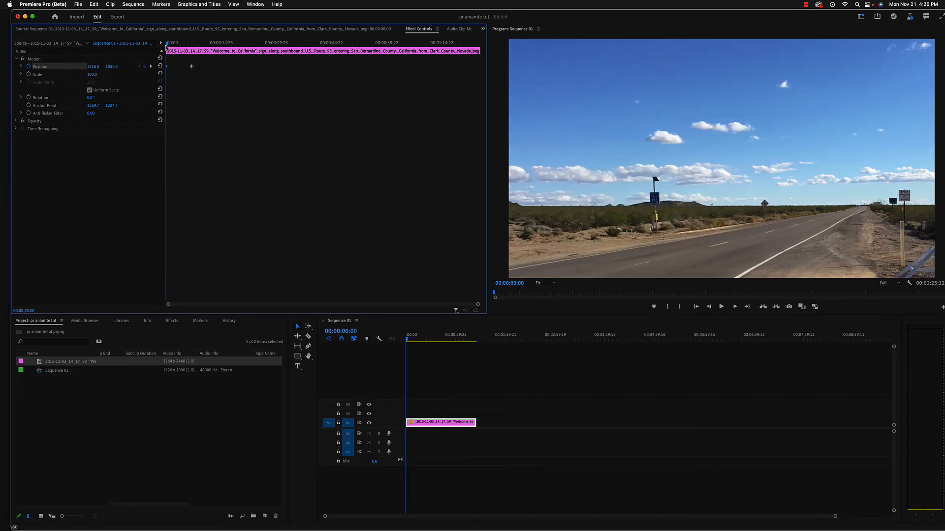
{"action": "left_click", "coordinate": [29, 74]}
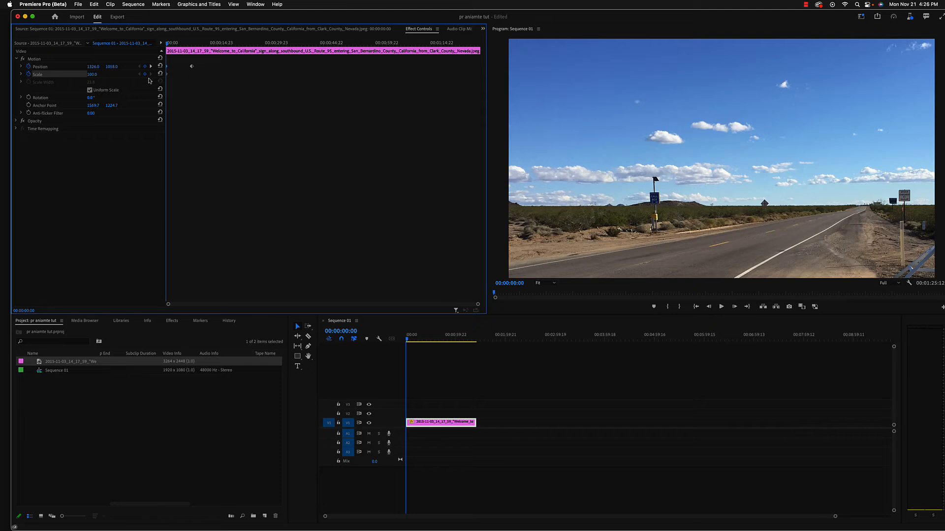
{"action": "left_click_drag", "start_coordinate": [175, 43], "coordinate": [192, 48]}
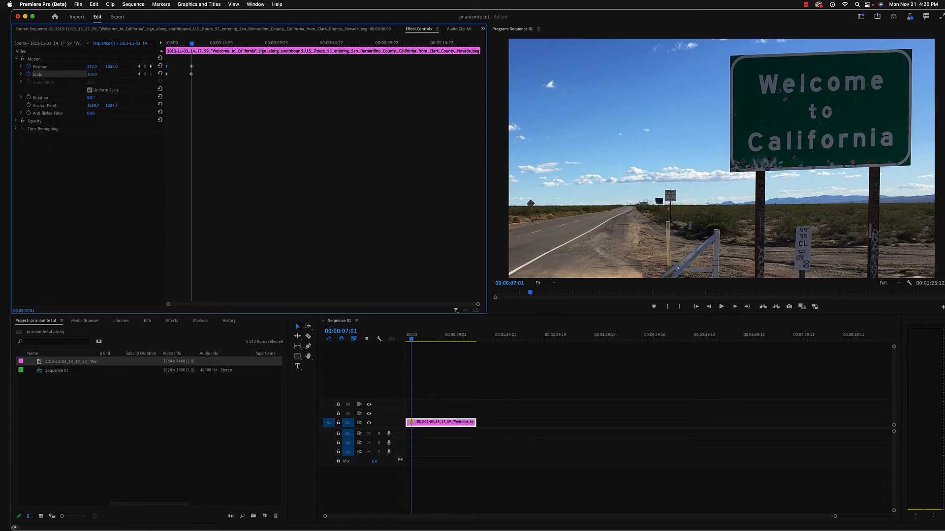
{"action": "mouse_move", "coordinate": [92, 75]}
{"action": "left_mouse_down"}
{"action": "mouse_move", "coordinate": [101, 74]}
{"action": "mouse_move", "coordinate": [92, 74]}
{"action": "left_mouse_up"}
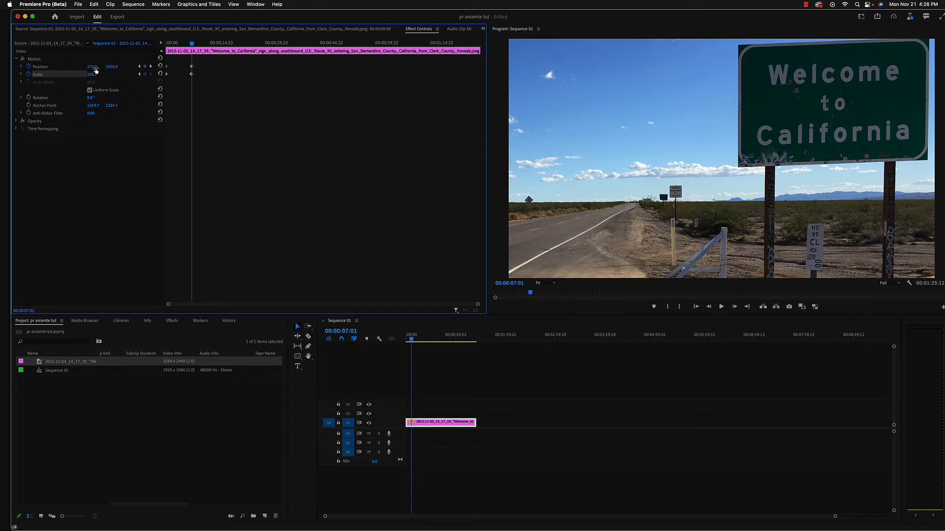
{"action": "left_click_drag", "start_coordinate": [111, 66], "coordinate": [54, 69]}
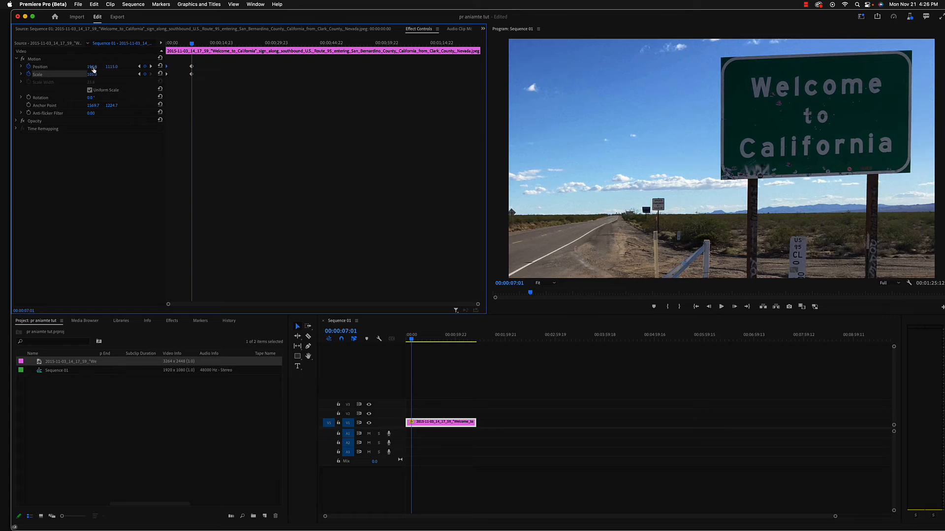
- Remove the surplus Position keyframe just after 00:00:07:01 and play the combined Position and Scale animation from the start
{"action": "left_click_drag", "start_coordinate": [169, 304], "coordinate": [295, 312]}
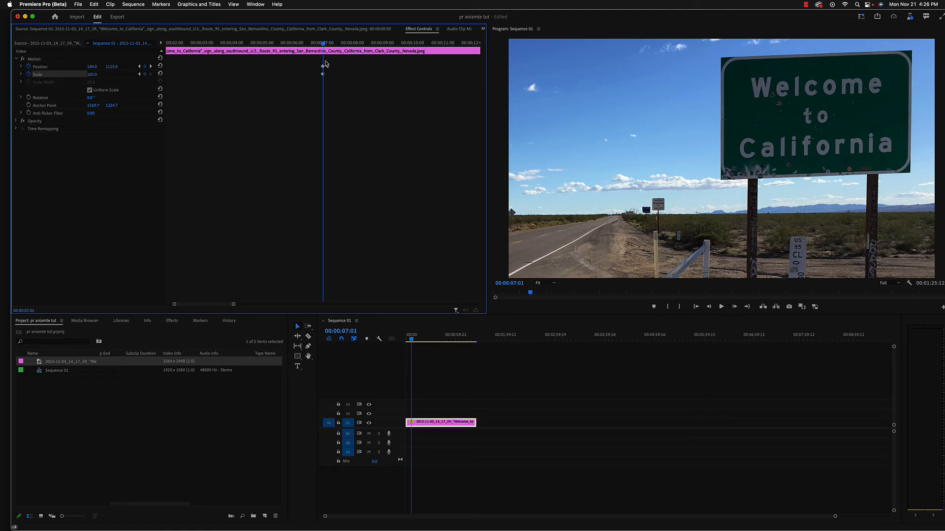
{"action": "left_click_drag", "start_coordinate": [323, 44], "coordinate": [323, 45]}
{"action": "left_click_drag", "start_coordinate": [324, 45], "coordinate": [108, 52]}
{"action": "key", "text": "space"}
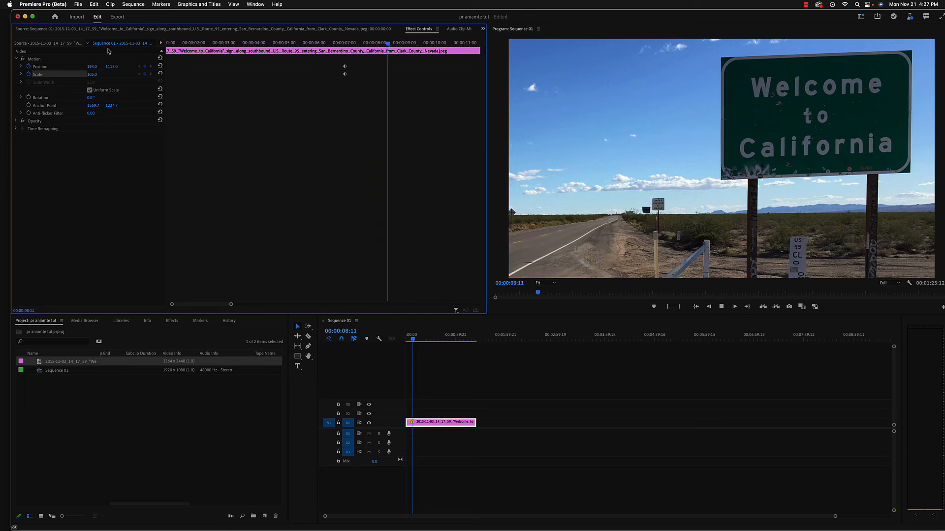
{"action": "key", "text": "space"}
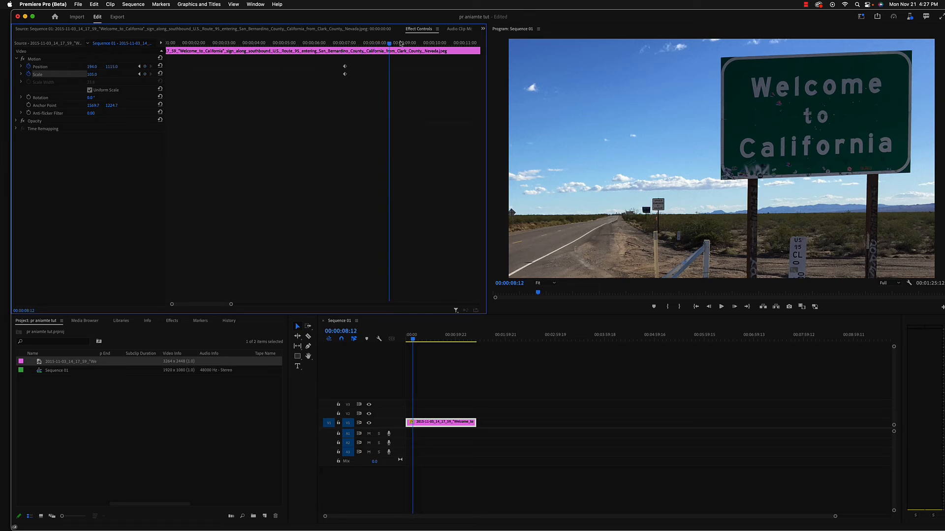
- Turn on Rotation animation at the clip start and set Rotation to -3° at the existing keyframes at 00:00:07:01
{"action": "left_click_drag", "start_coordinate": [390, 45], "coordinate": [106, 45]}
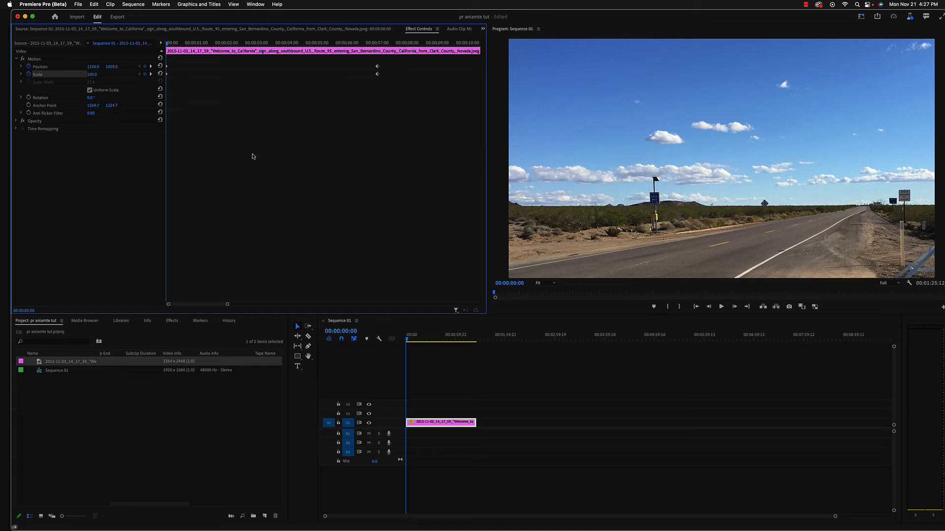
{"action": "left_click", "coordinate": [29, 97]}
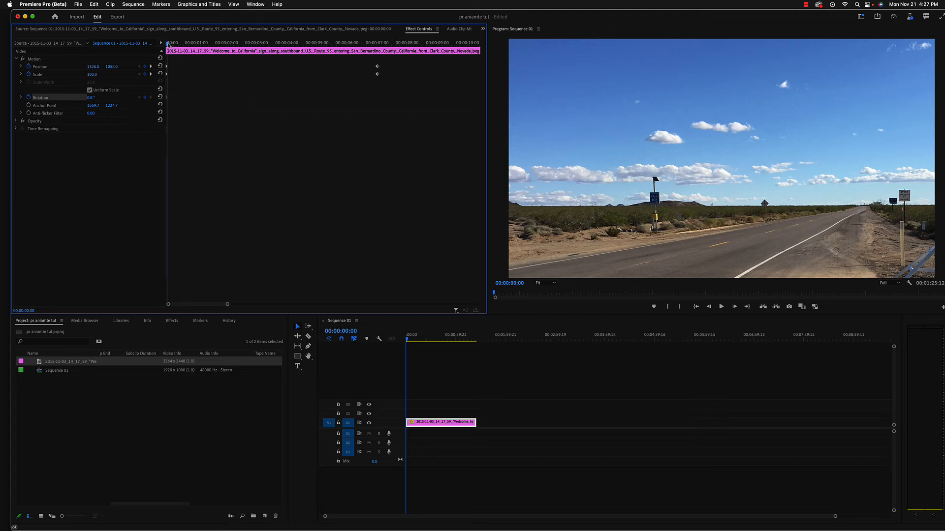
{"action": "left_click_drag", "start_coordinate": [171, 45], "coordinate": [262, 79]}
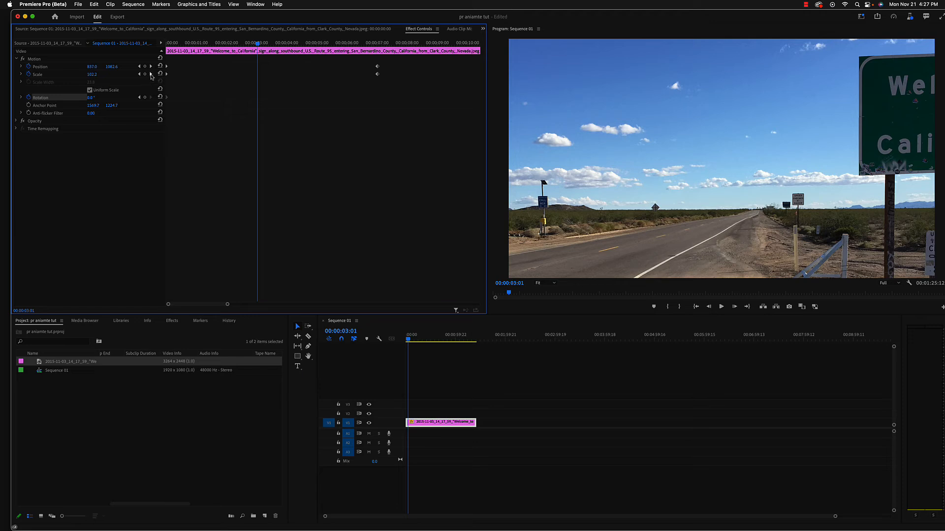
{"action": "left_click", "coordinate": [151, 74]}
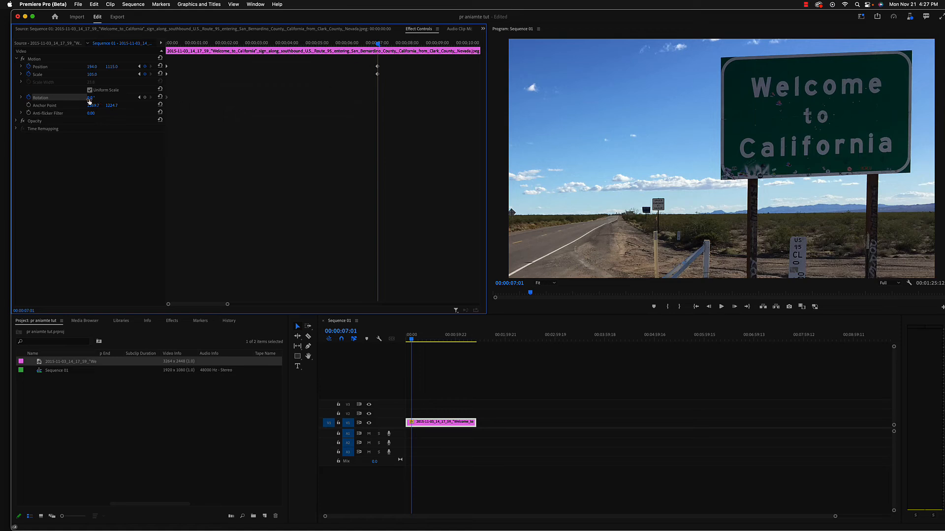
{"action": "left_click_drag", "start_coordinate": [90, 98], "coordinate": [88, 97]}
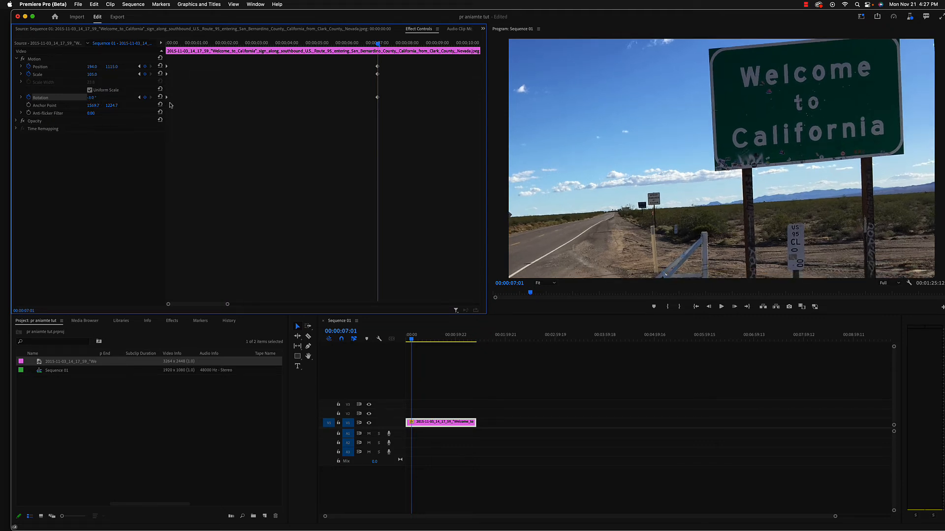
- Play the combined Position, Scale and Rotation animation from the clip start through its last keyframes
{"action": "left_click_drag", "start_coordinate": [380, 47], "coordinate": [202, 45]}
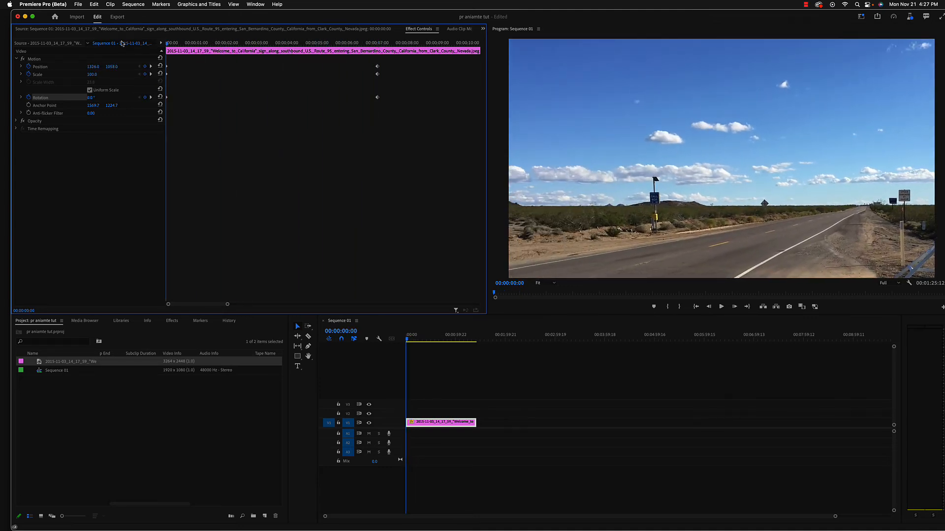
{"action": "key", "text": "space"}
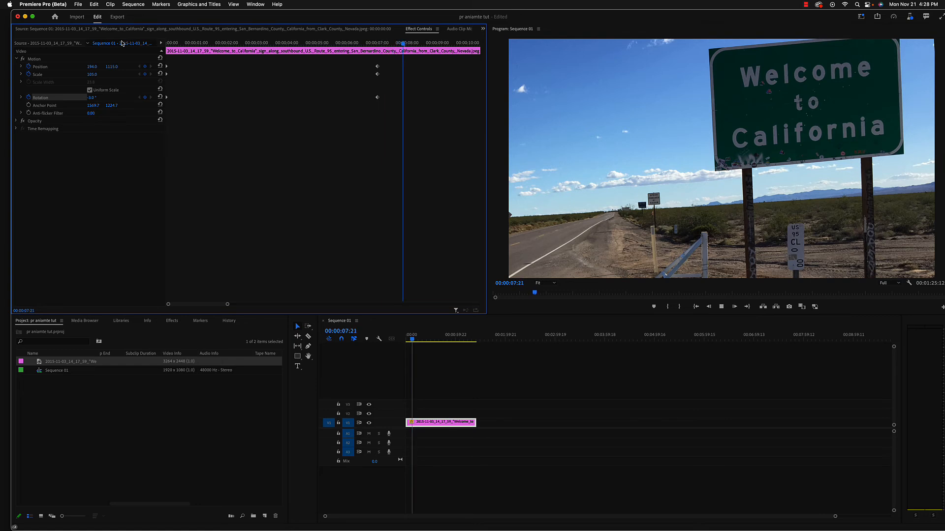
{"action": "key", "text": "space"}
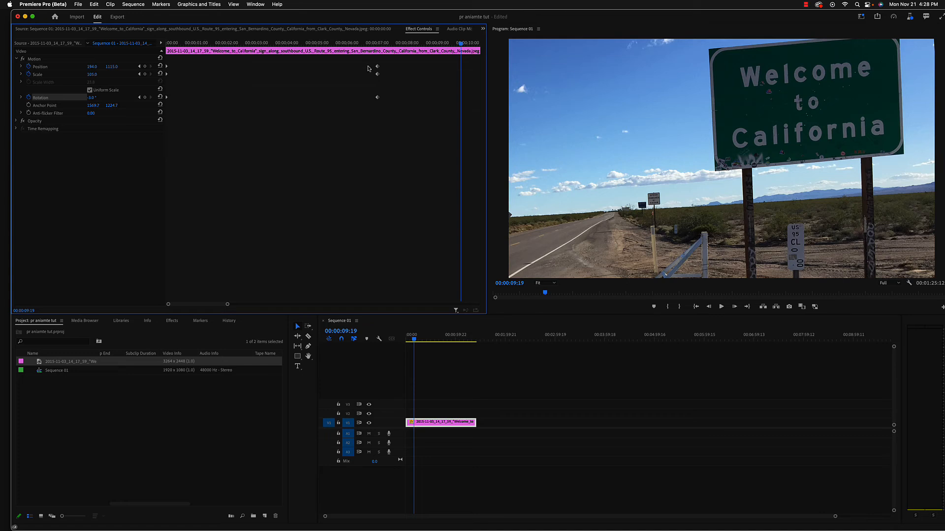
- Shift the ending Position, Scale and Rotation keyframes together to just past 10 seconds and play the slower animation from the start
{"action": "left_click_drag", "start_coordinate": [372, 62], "coordinate": [488, 109]}
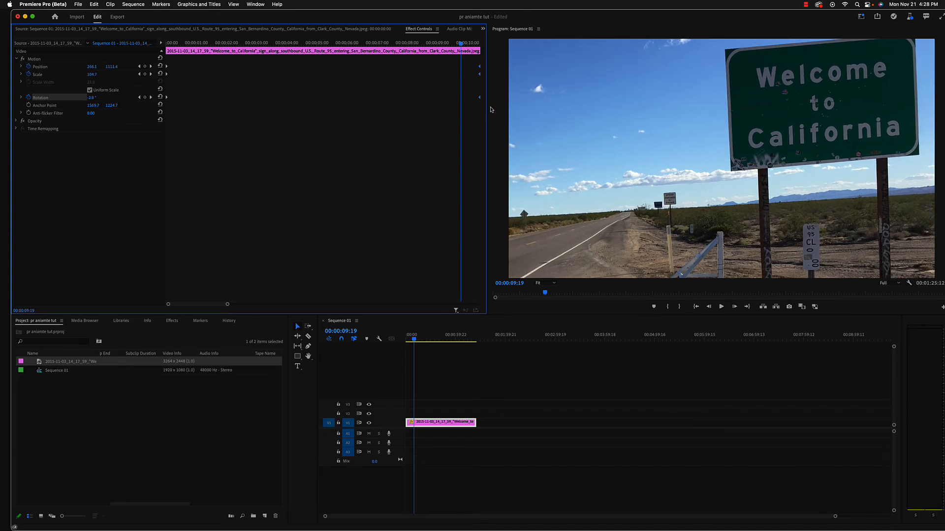
{"action": "left_click_drag", "start_coordinate": [461, 44], "coordinate": [134, 51]}
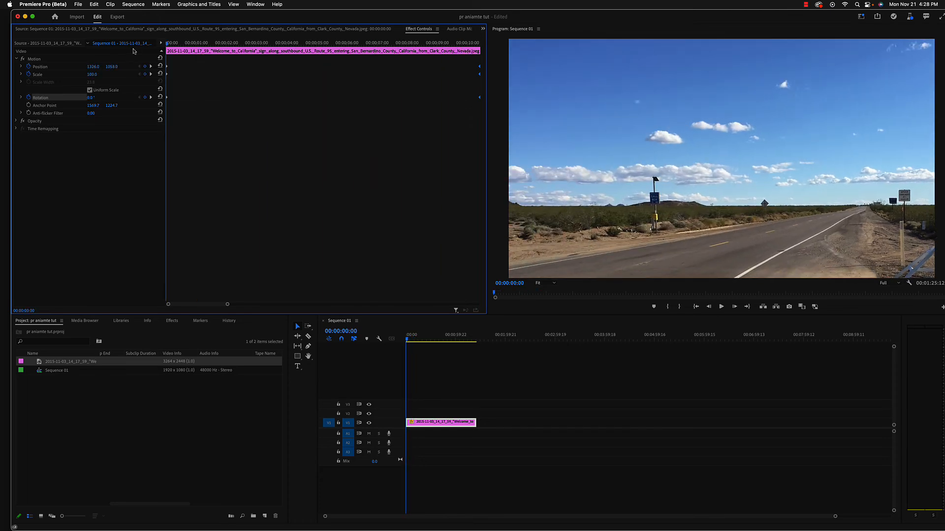
{"action": "key", "text": "space"}
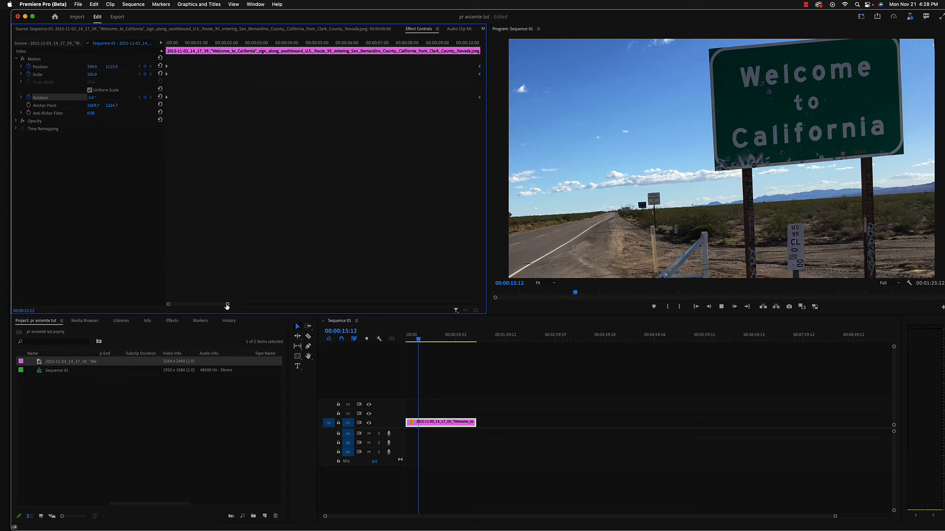
- Stretch the animation across the whole clip by moving the three ending keyframes together out to the clip's end
{"action": "left_click_drag", "start_coordinate": [227, 306], "coordinate": [361, 309]}
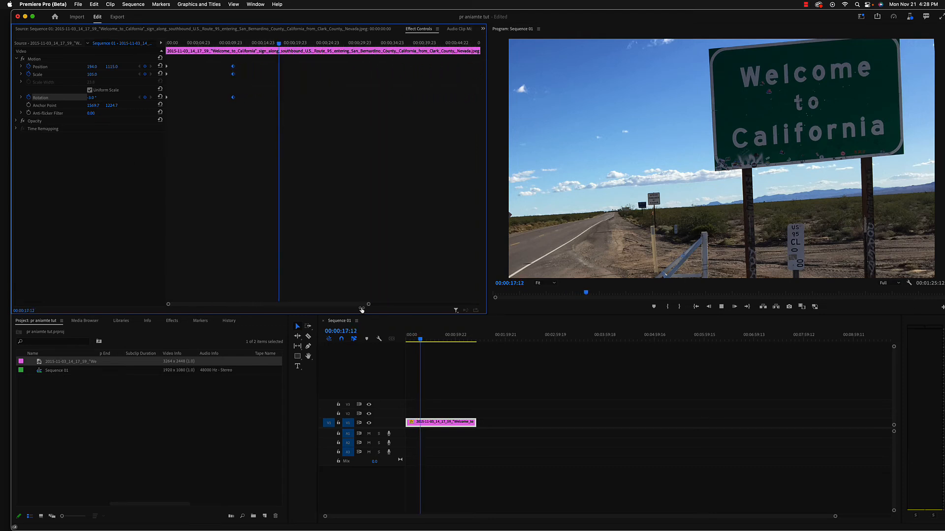
{"action": "left_click_drag", "start_coordinate": [223, 63], "coordinate": [475, 111]}
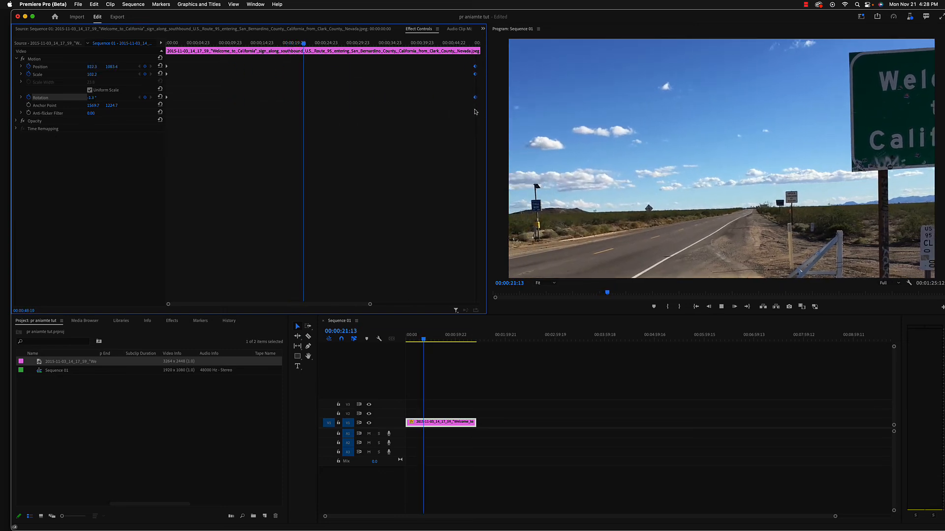
{"action": "left_click_drag", "start_coordinate": [370, 304], "coordinate": [477, 312]}
{"action": "left_click_drag", "start_coordinate": [336, 64], "coordinate": [486, 108]}
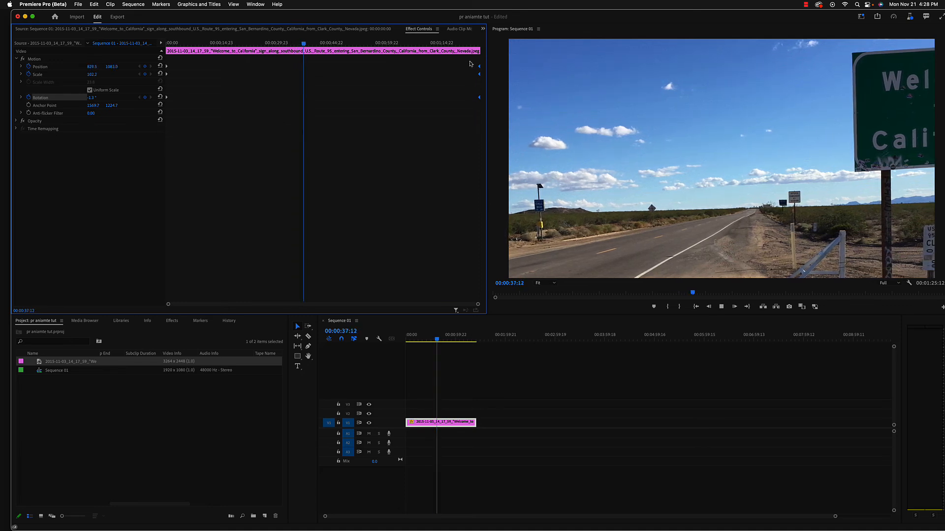
- Bring the three ending keyframes back to about 10 seconds, stop playback and zoom in on the keyframe area
{"action": "left_click_drag", "start_coordinate": [479, 97], "coordinate": [203, 106]}
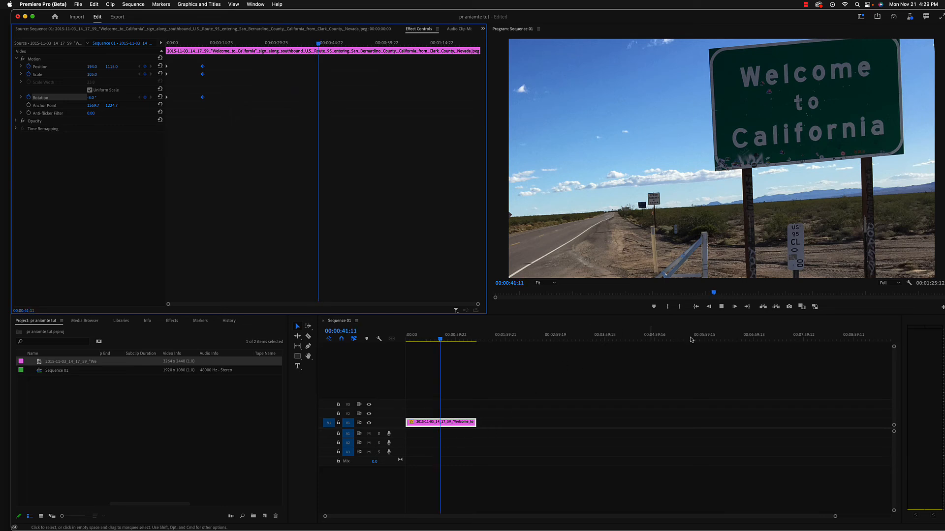
{"action": "left_click", "coordinate": [721, 307]}
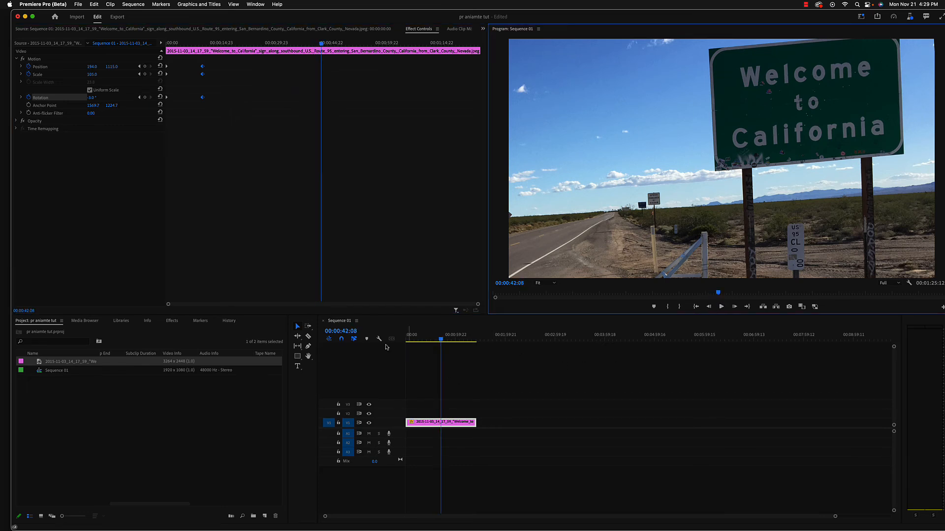
{"action": "mouse_move", "coordinate": [168, 304]}
{"action": "left_mouse_down"}
{"action": "mouse_move", "coordinate": [251, 304]}
{"action": "mouse_move", "coordinate": [169, 303]}
{"action": "left_mouse_up"}
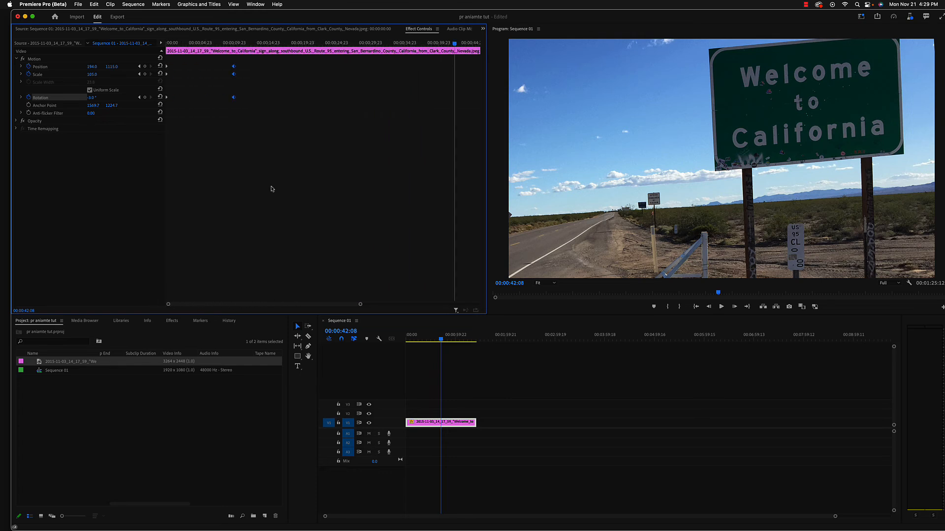
- Move the three ending keyframes together to about 4 seconds and trim the clip's end to 00:00:05:01
{"action": "left_click_drag", "start_coordinate": [245, 63], "coordinate": [192, 100]}
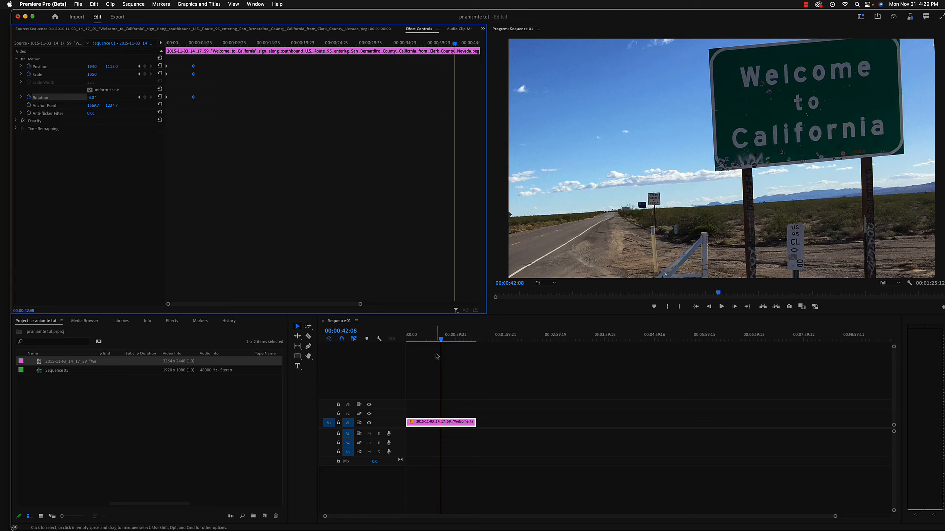
{"action": "left_click_drag", "start_coordinate": [455, 47], "coordinate": [201, 44]}
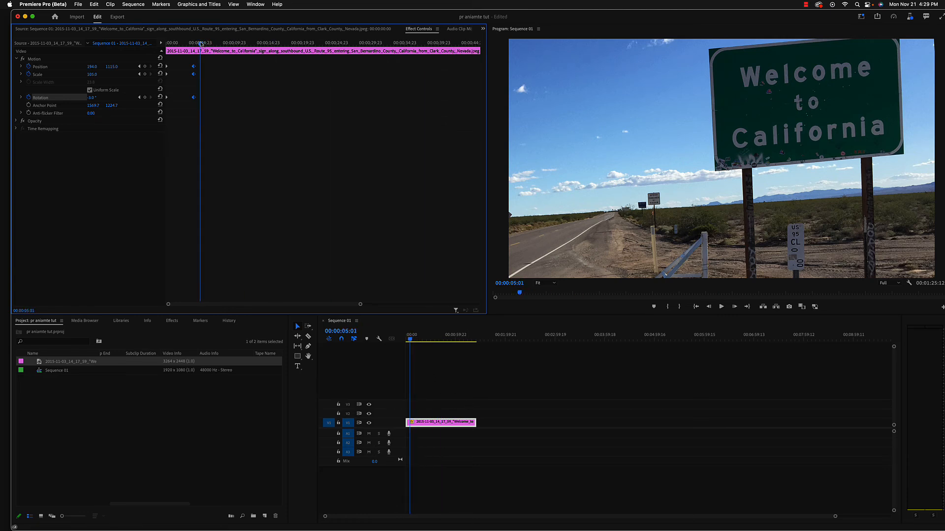
{"action": "left_click_drag", "start_coordinate": [440, 382], "coordinate": [448, 441]}
{"action": "key", "text": "w"}
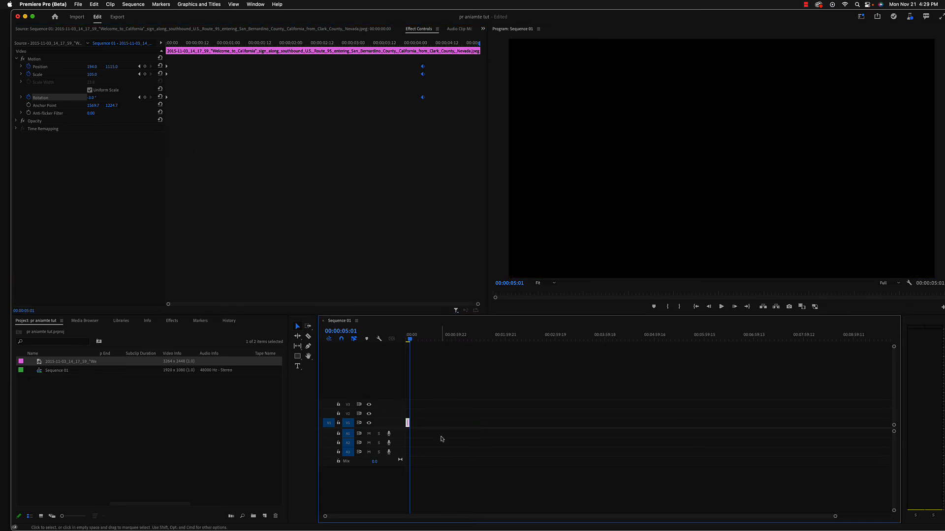
{"action": "key", "text": "backslash"}
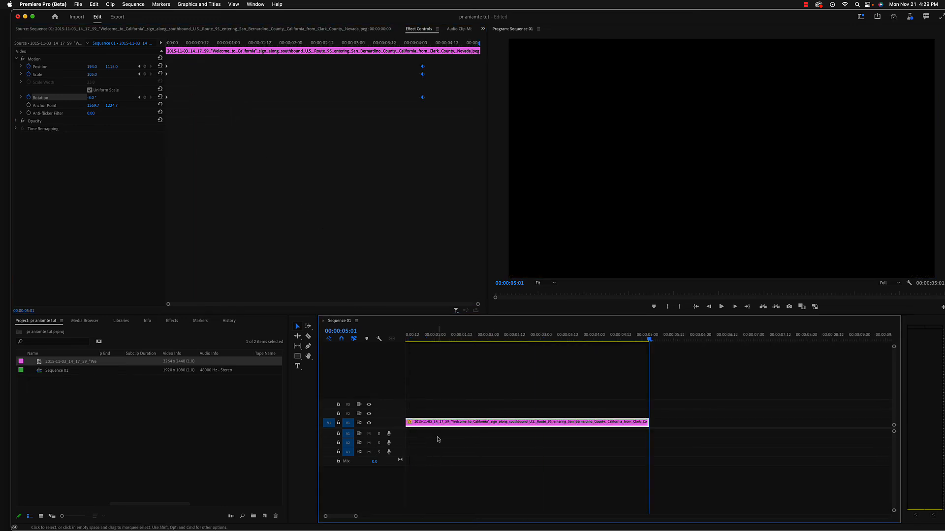
{"action": "left_click_drag", "start_coordinate": [343, 516], "coordinate": [340, 516]}
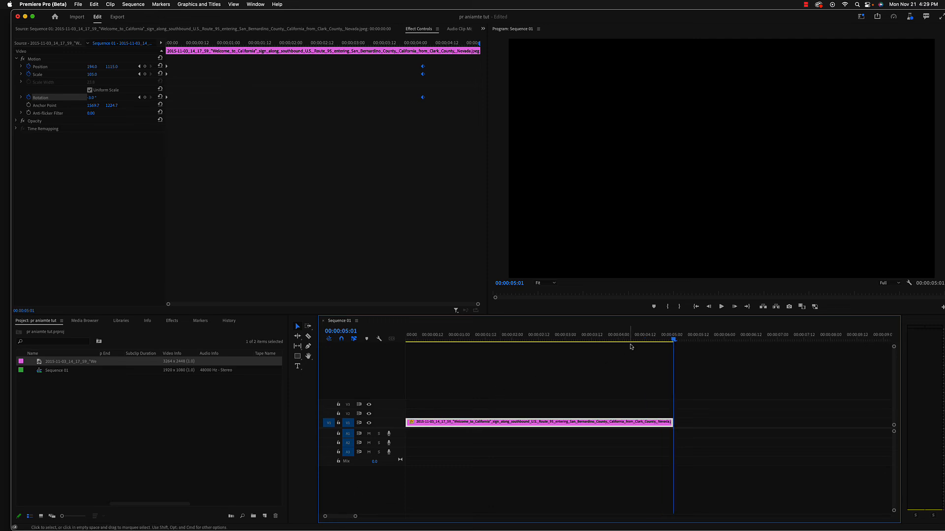
{"action": "mouse_move", "coordinate": [631, 347]}
{"action": "left_mouse_down"}
{"action": "mouse_move", "coordinate": [398, 349]}
{"action": "mouse_move", "coordinate": [664, 353]}
{"action": "mouse_move", "coordinate": [628, 355]}
{"action": "left_mouse_up"}
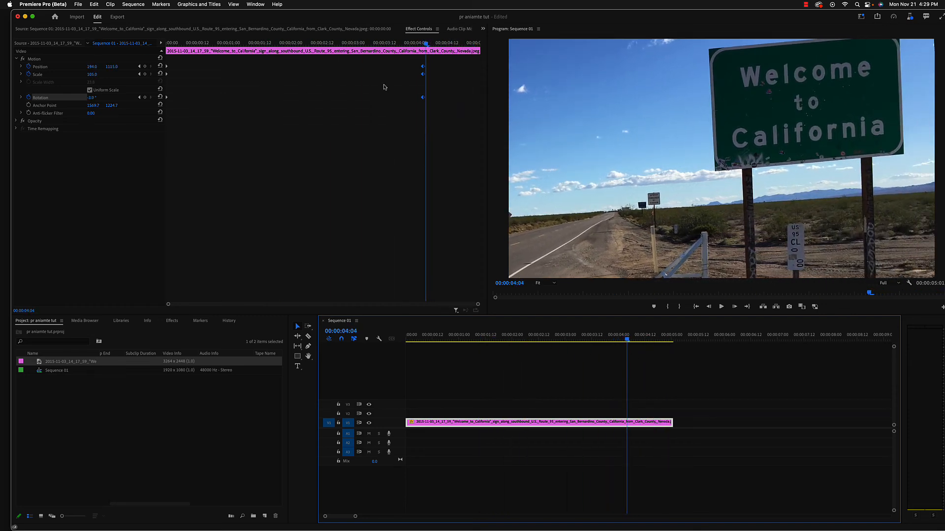
{"action": "left_click_drag", "start_coordinate": [168, 304], "coordinate": [121, 304]}
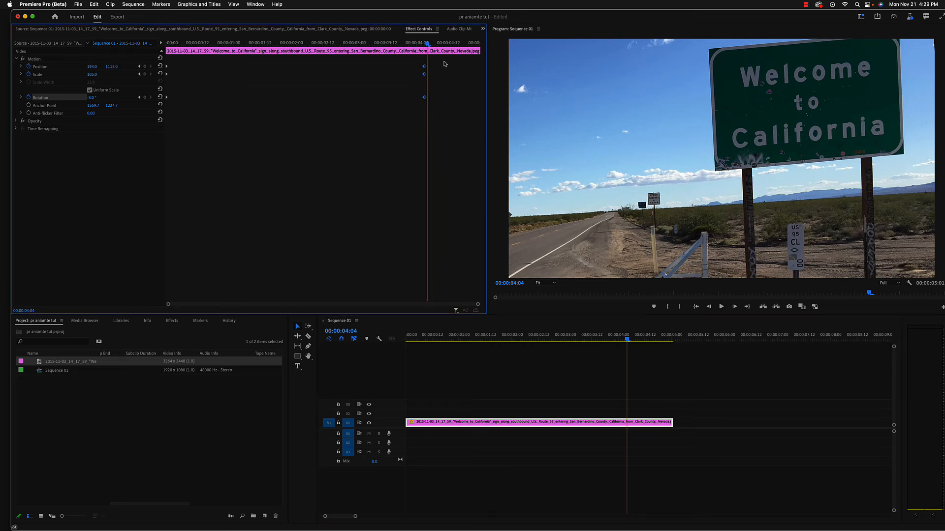
{"action": "left_click_drag", "start_coordinate": [444, 64], "coordinate": [429, 123]}
{"action": "left_click_drag", "start_coordinate": [435, 61], "coordinate": [162, 110]}
{"action": "right_click", "coordinate": [424, 99]}
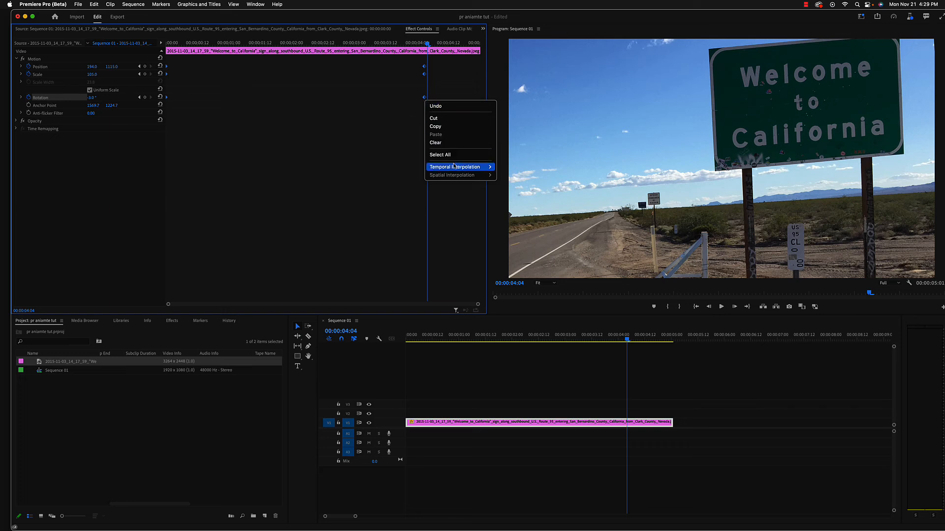
{"action": "mouse_move", "coordinate": [435, 168]}
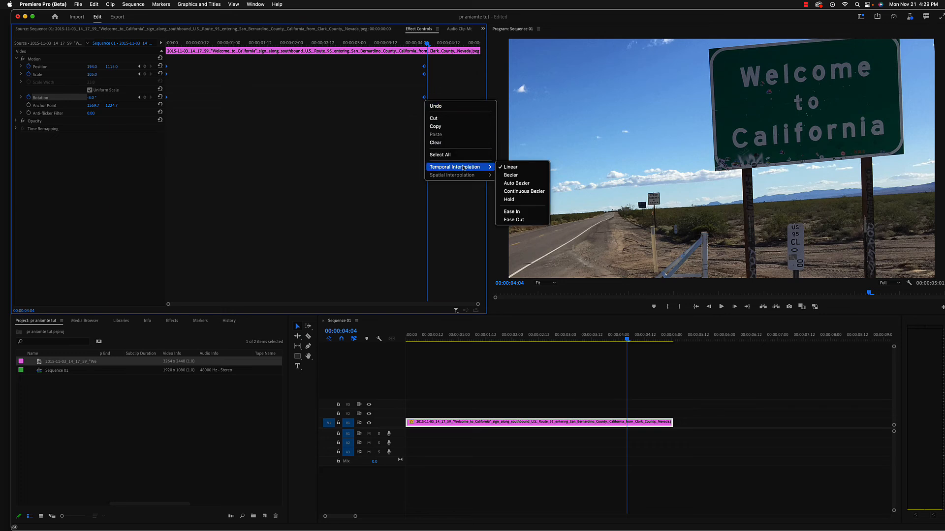
{"action": "left_click", "coordinate": [462, 227]}
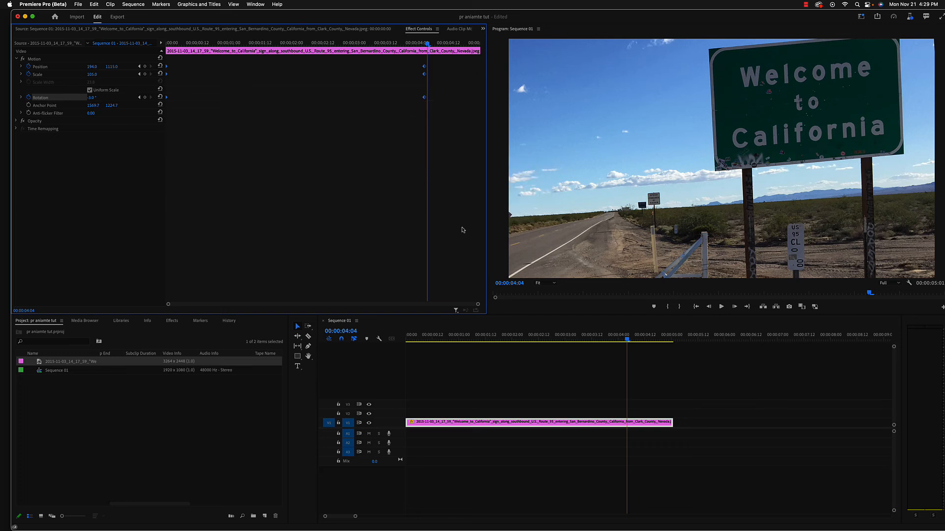
{"action": "left_click", "coordinate": [382, 174]}
- Apply Ease In temporal interpolation to the ending Position, Scale and Rotation keyframes
{"action": "left_click_drag", "start_coordinate": [416, 59], "coordinate": [438, 116]}
{"action": "right_click", "coordinate": [425, 99]}
{"action": "mouse_move", "coordinate": [455, 165]}
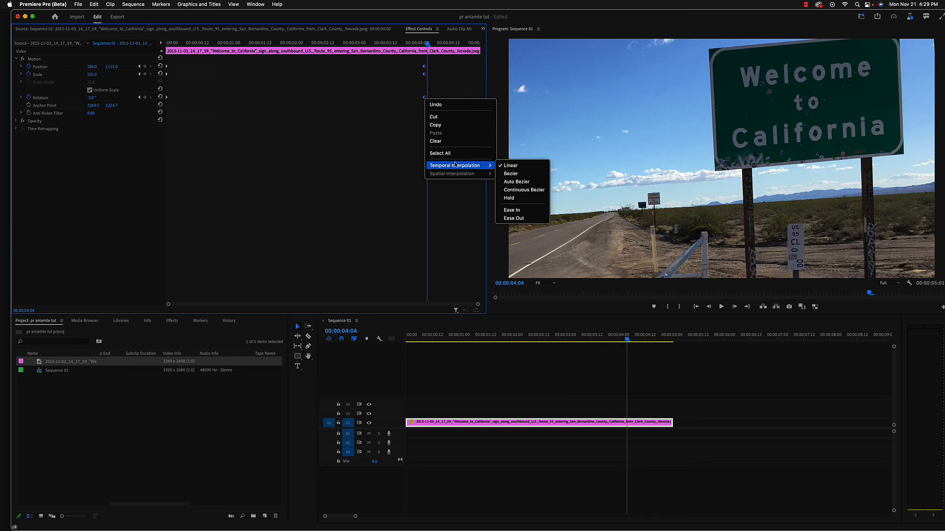
{"action": "left_click", "coordinate": [517, 212]}
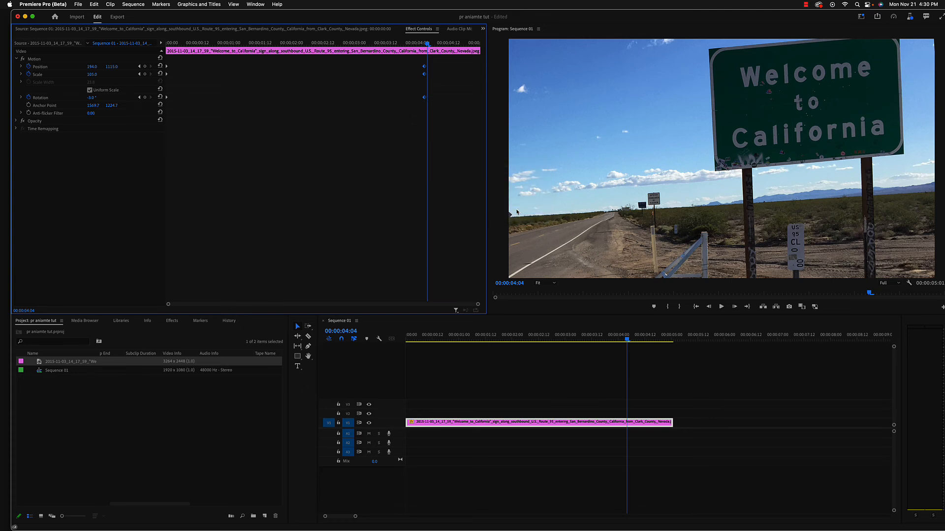
- Apply Ease Out temporal interpolation to the starting Position, Scale and Rotation keyframes
{"action": "left_click_drag", "start_coordinate": [174, 63], "coordinate": [160, 117]}
{"action": "right_click", "coordinate": [166, 99]}
{"action": "mouse_move", "coordinate": [182, 170]}
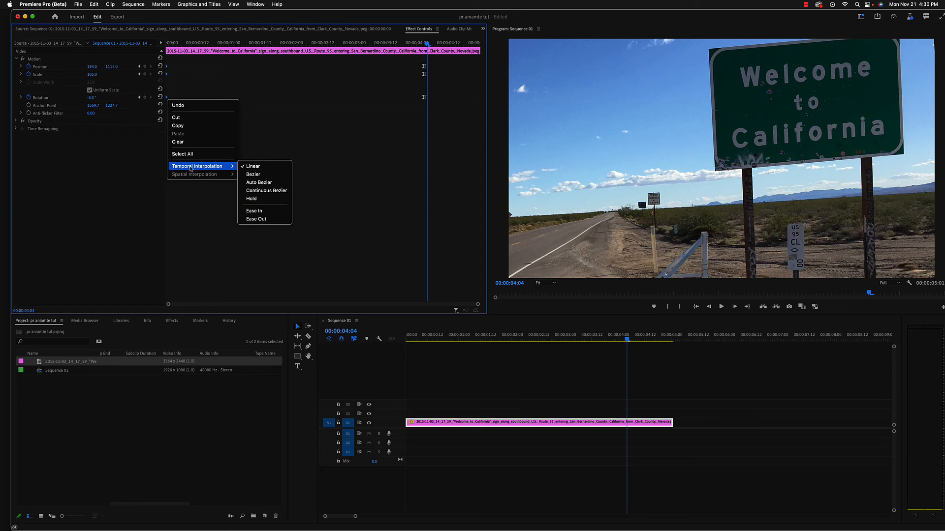
{"action": "left_click", "coordinate": [261, 219]}
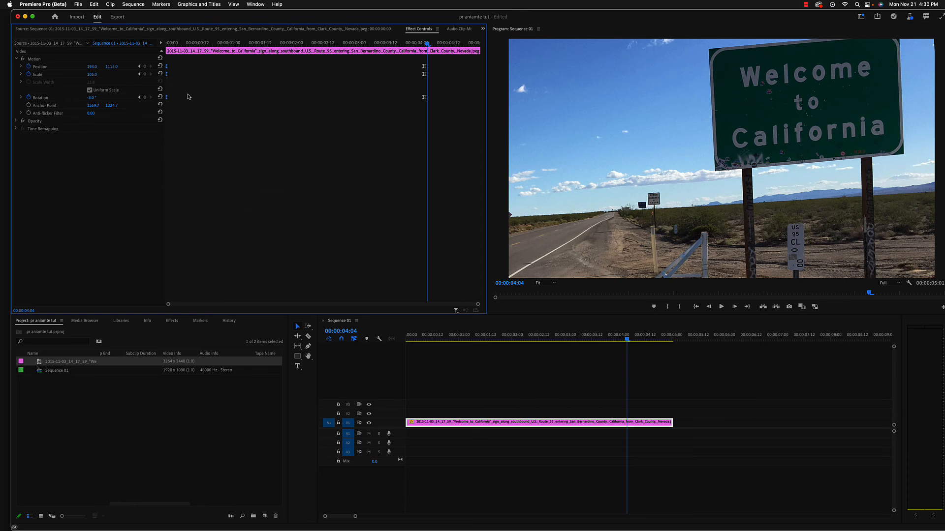
- Expand the Position, Scale and Rotation velocity graphs and lengthen Rotation's starting ease handle to about 1.3 seconds
{"action": "left_click", "coordinate": [21, 66]}
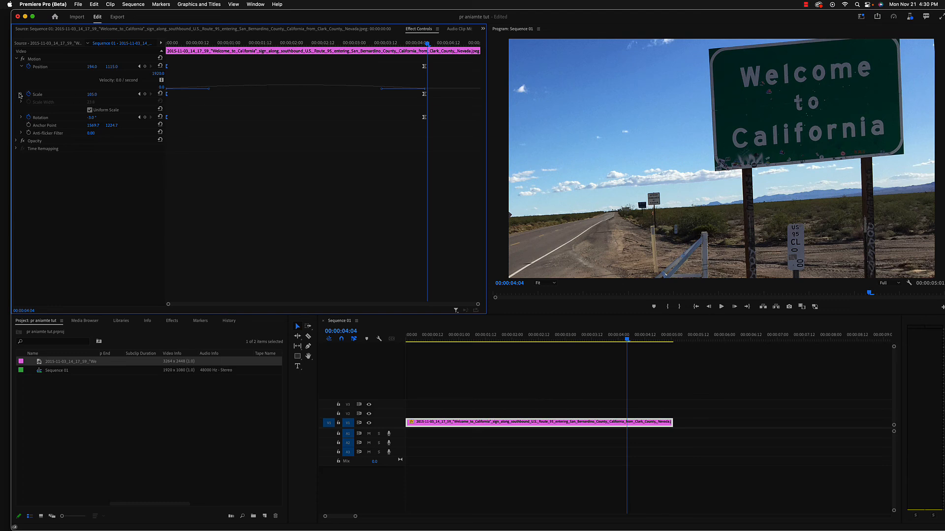
{"action": "left_click", "coordinate": [20, 94]}
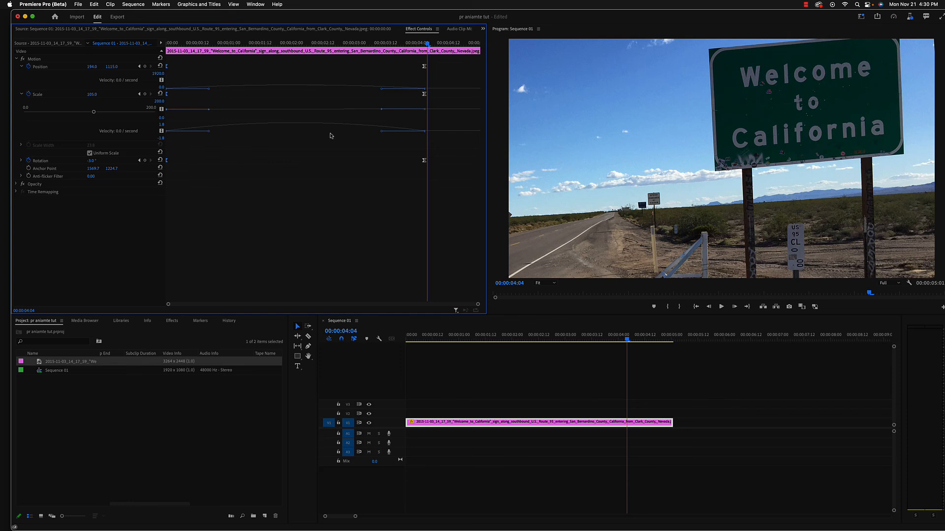
{"action": "left_click", "coordinate": [21, 162]}
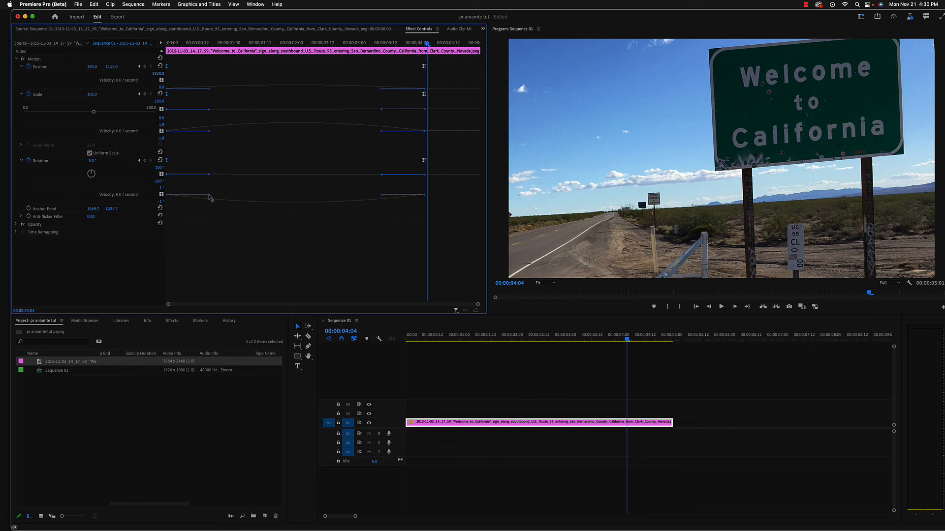
{"action": "left_click_drag", "start_coordinate": [210, 197], "coordinate": [249, 196]}
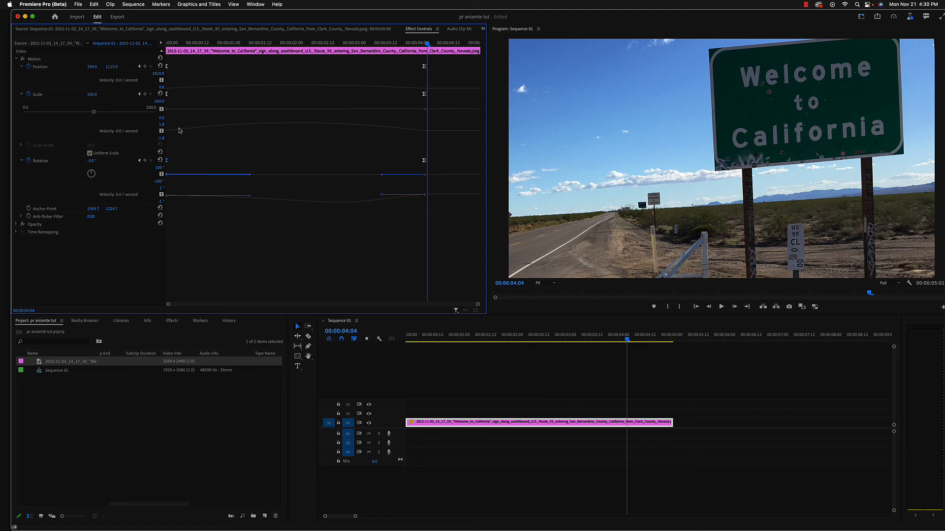
- Lengthen the starting ease handles of Scale and Position to about 2 seconds each and collapse all three property graphs
{"action": "left_click", "coordinate": [42, 96]}
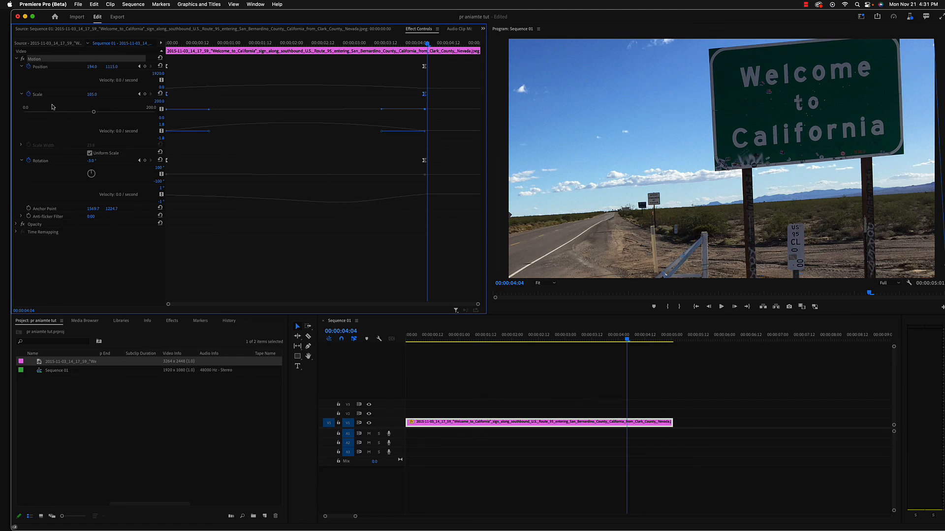
{"action": "left_click_drag", "start_coordinate": [208, 133], "coordinate": [294, 141]}
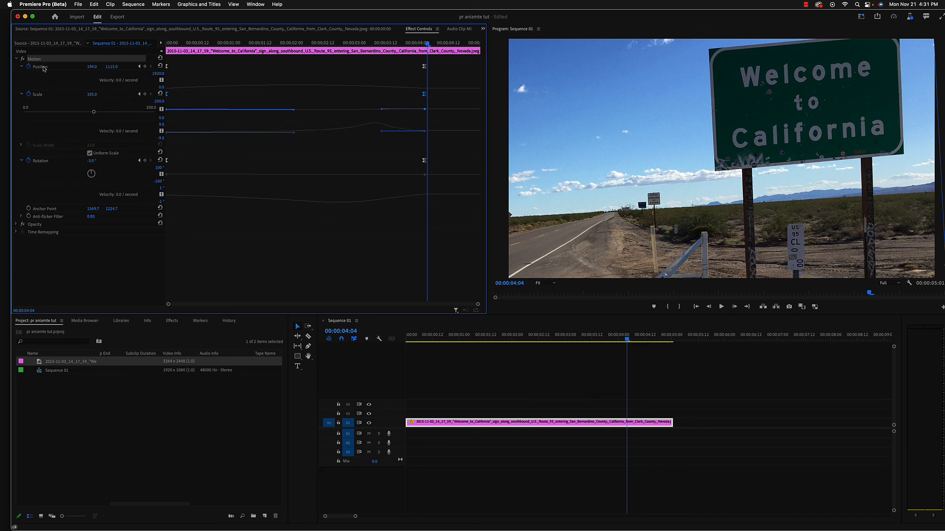
{"action": "left_click", "coordinate": [42, 67]}
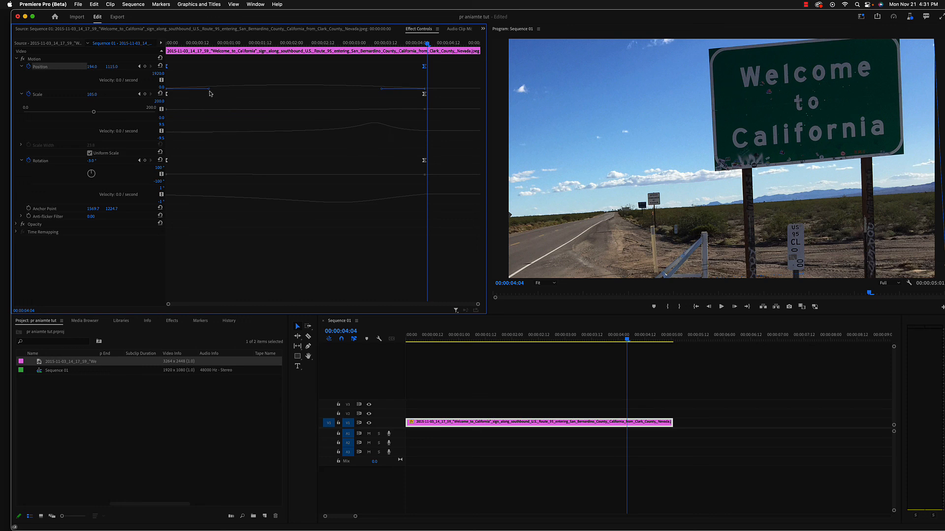
{"action": "left_click_drag", "start_coordinate": [208, 91], "coordinate": [295, 99]}
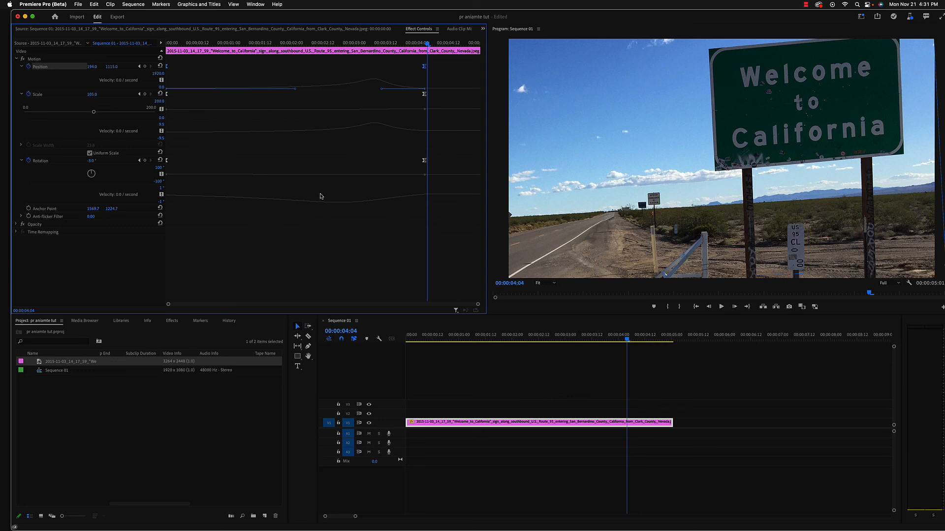
{"action": "left_click", "coordinate": [21, 66]}
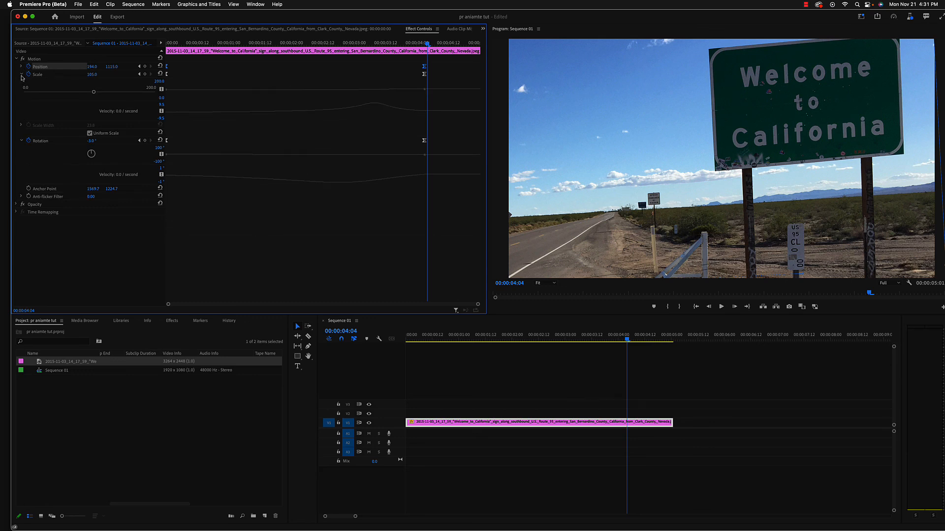
{"action": "left_click", "coordinate": [20, 74]}
{"action": "left_click", "coordinate": [21, 97]}
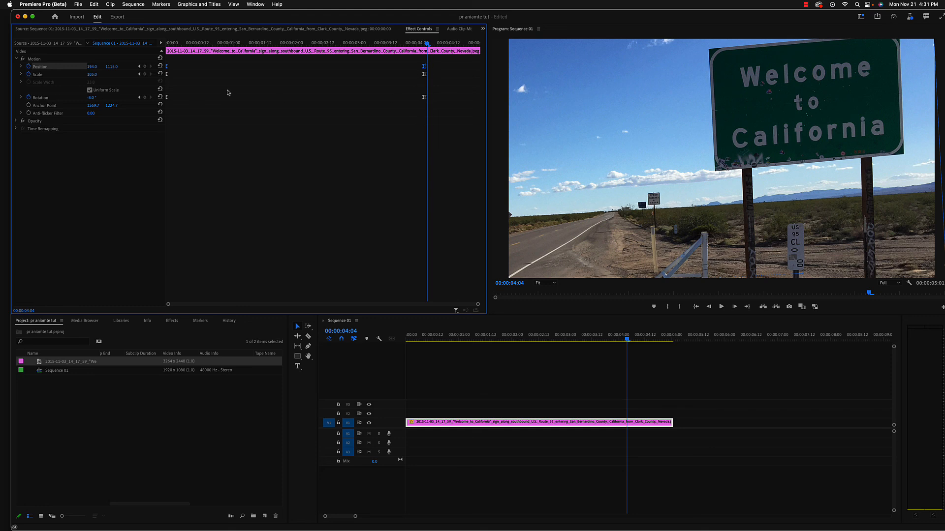
- Play the eased animation from the clip start and replay its faster part from 00:00:02:17
{"action": "left_click_drag", "start_coordinate": [627, 340], "coordinate": [318, 346]}
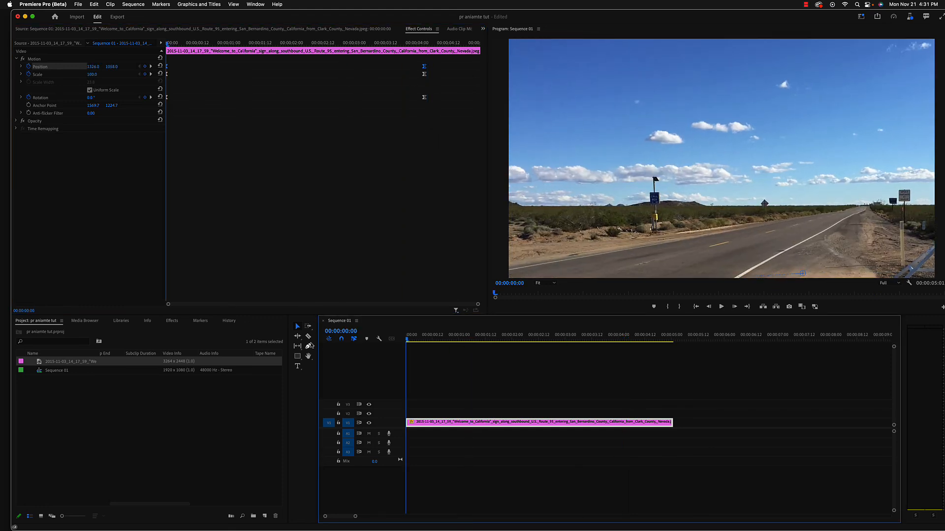
{"action": "key", "text": "space"}
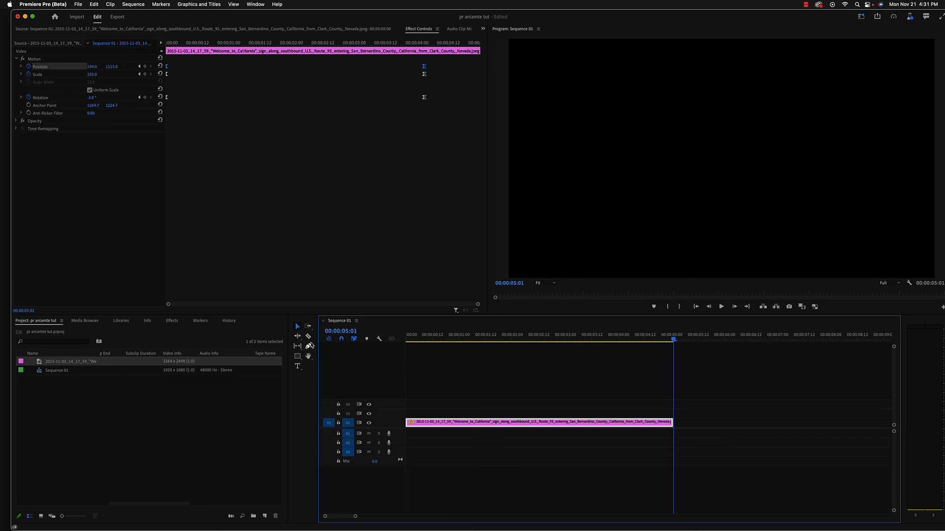
{"action": "key", "text": "space"}
{"action": "left_click_drag", "start_coordinate": [672, 341], "coordinate": [548, 344]}
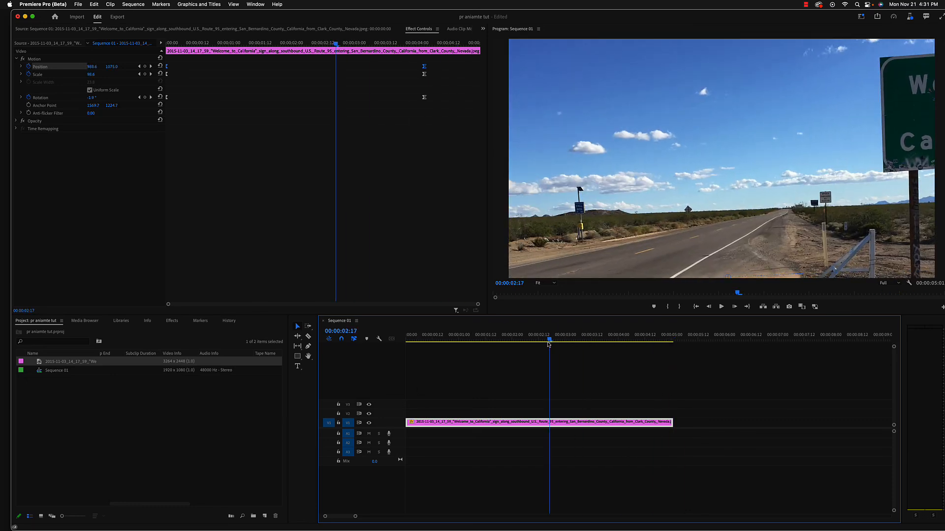
{"action": "key", "text": "space"}
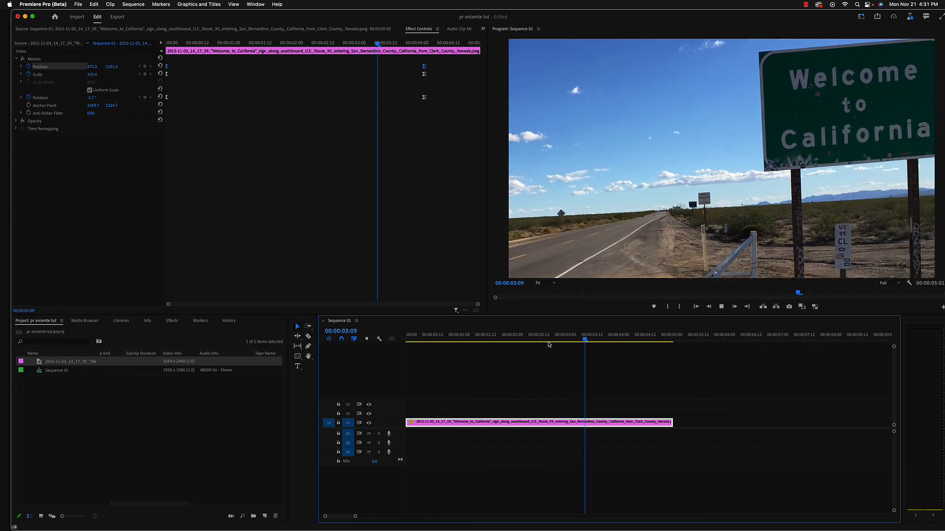